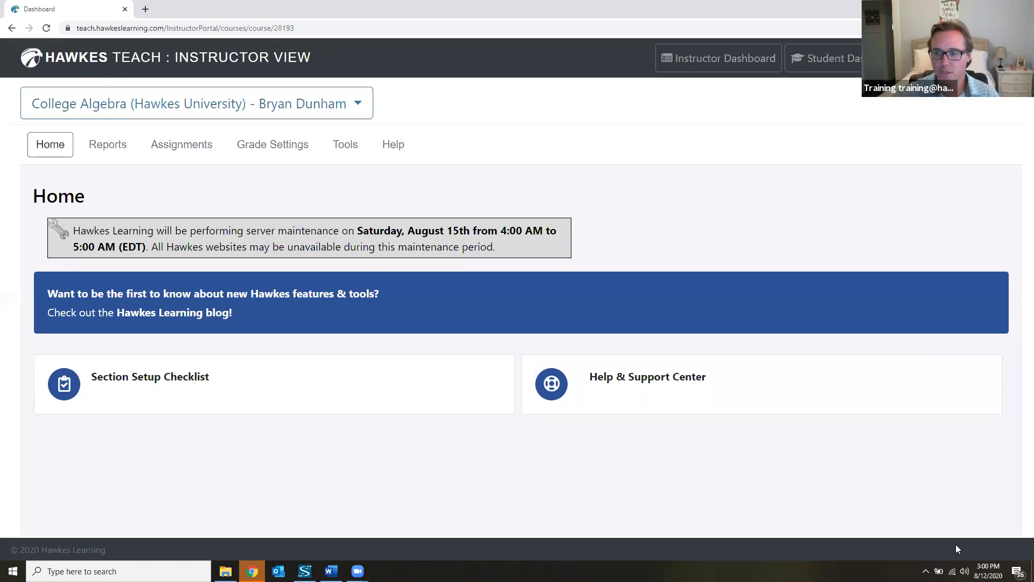
pyautogui.click(965, 571)
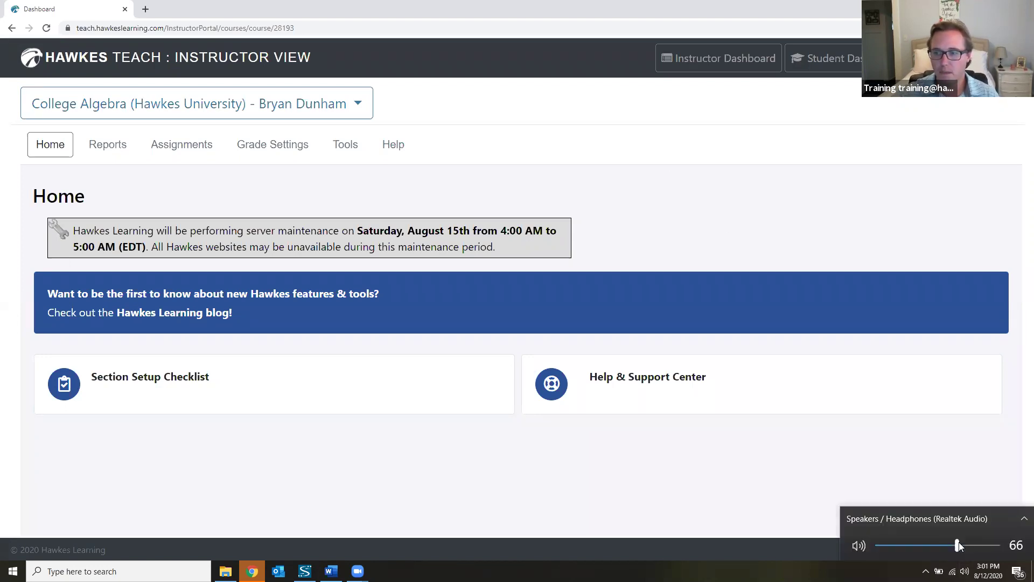
pyautogui.click(749, 240)
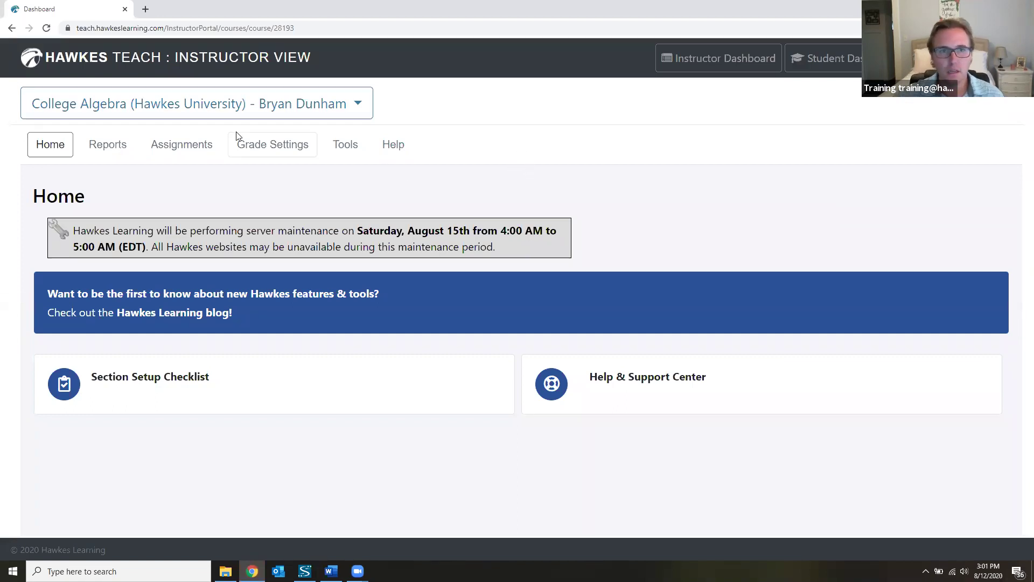
# Go to the WebTests list under assignments and start creating a new test.
pyautogui.click(185, 149)
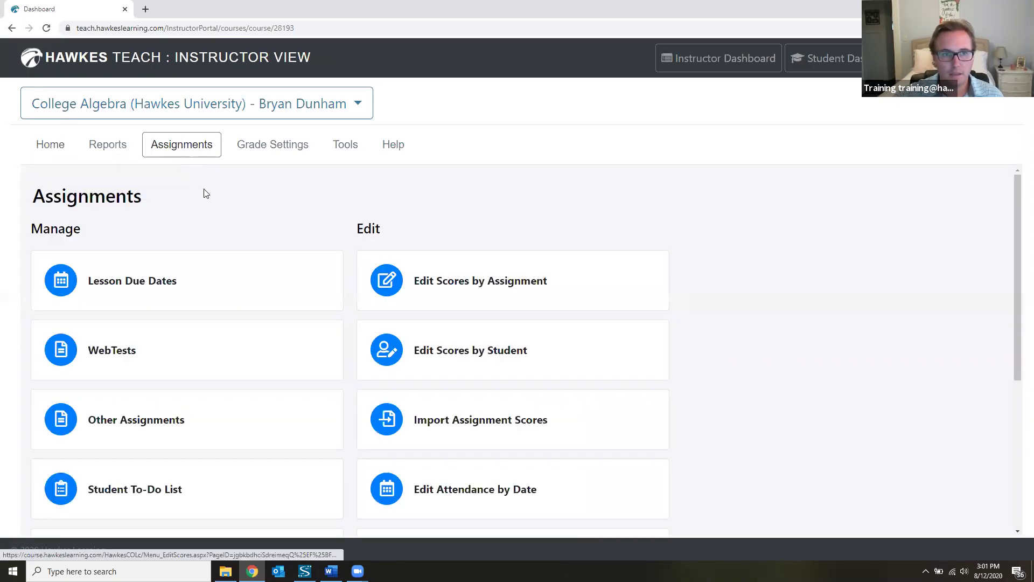
pyautogui.click(158, 344)
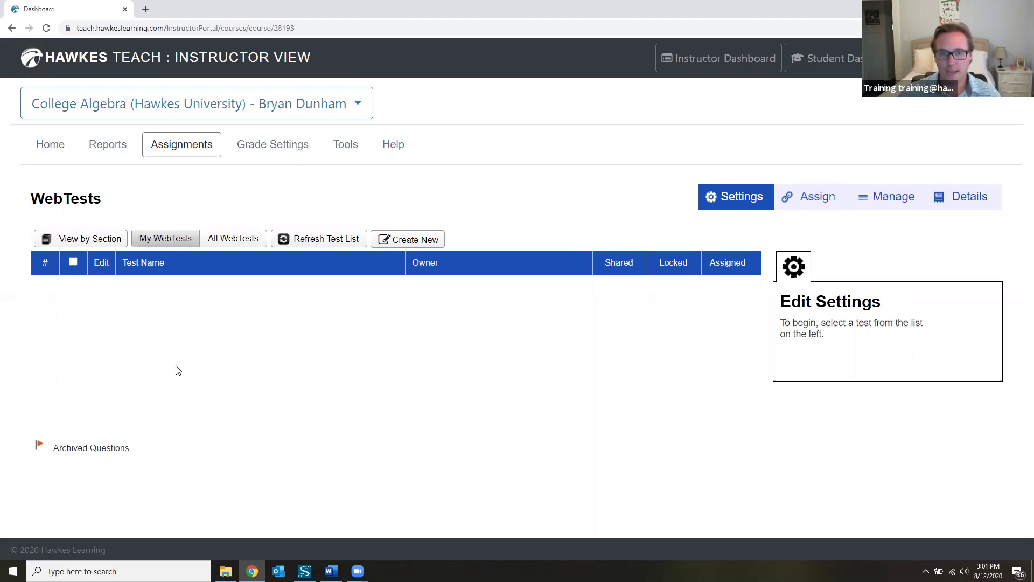
pyautogui.click(395, 240)
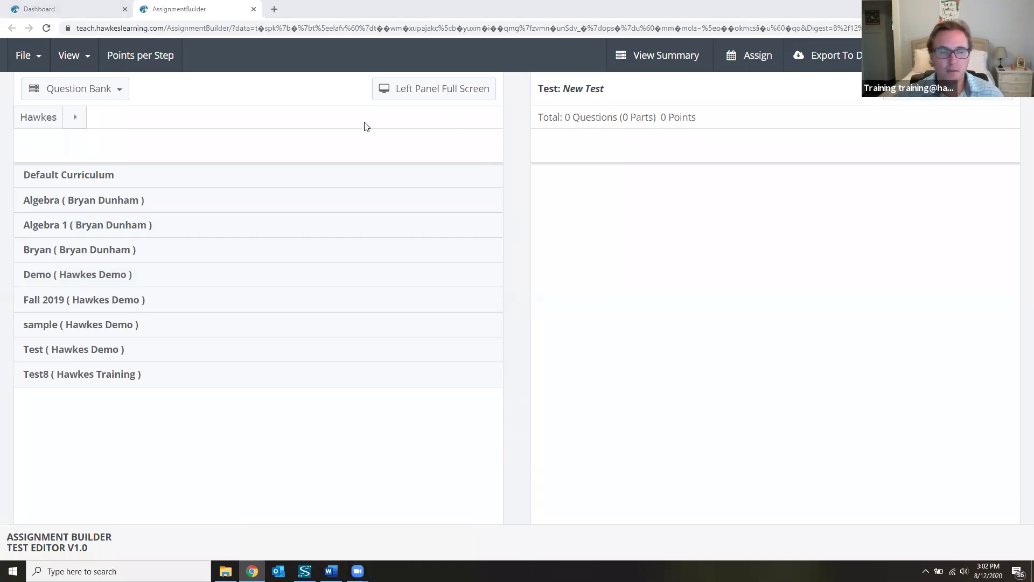
# Add 15 questions from lessons 1.1, 1.2 and 1.3a of Chapter 1 in the Default Curriculum to the new test.
pyautogui.click(232, 176)
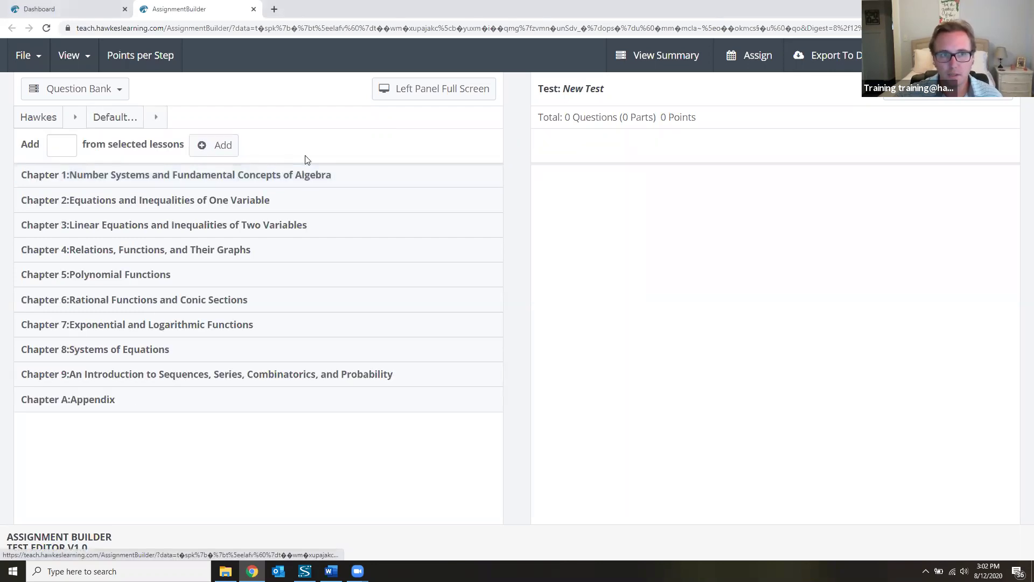
pyautogui.click(150, 181)
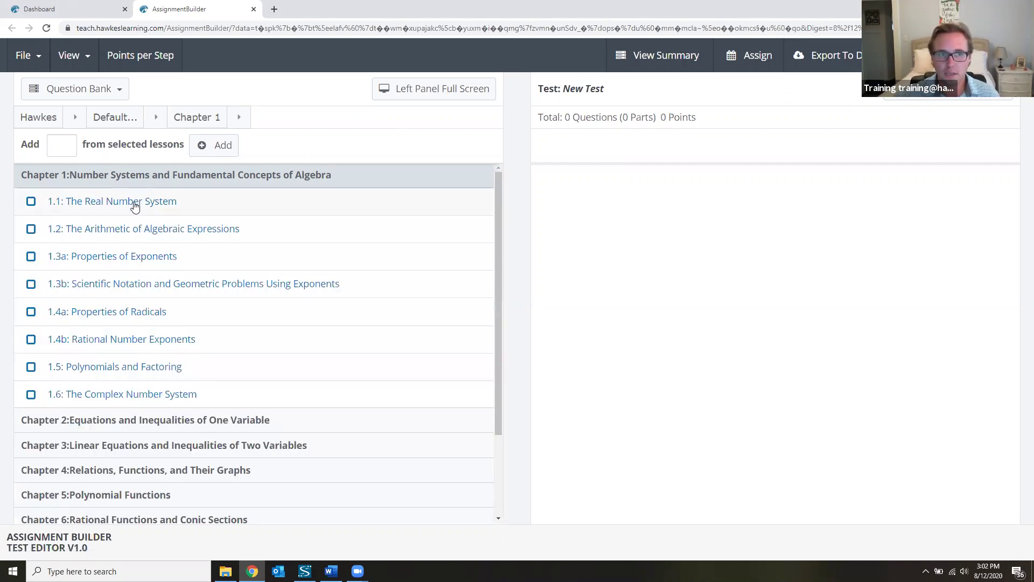
pyautogui.click(30, 202)
pyautogui.click(30, 229)
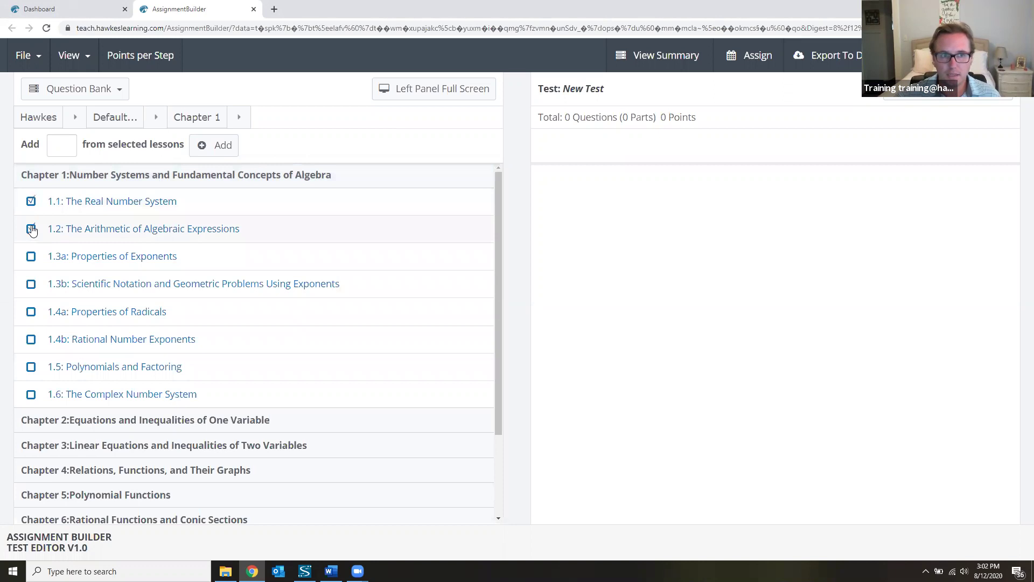
pyautogui.click(31, 257)
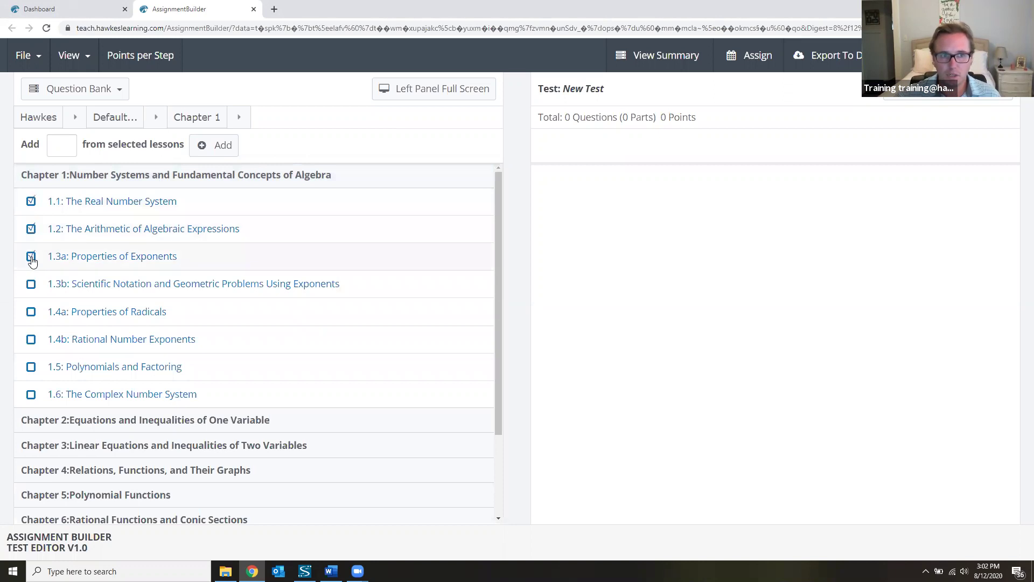
pyautogui.click(59, 157)
pyautogui.write('15')
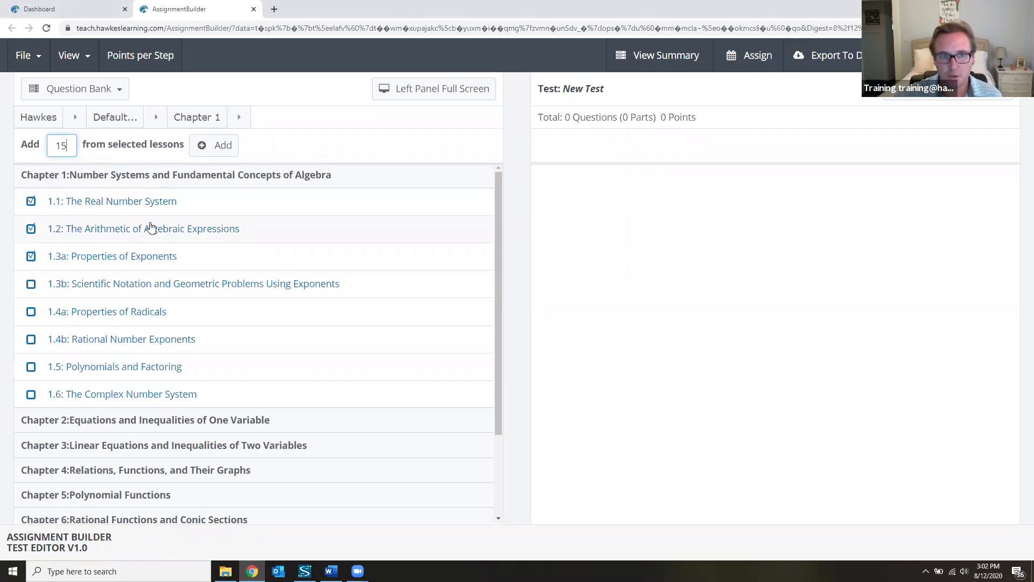
pyautogui.click(205, 144)
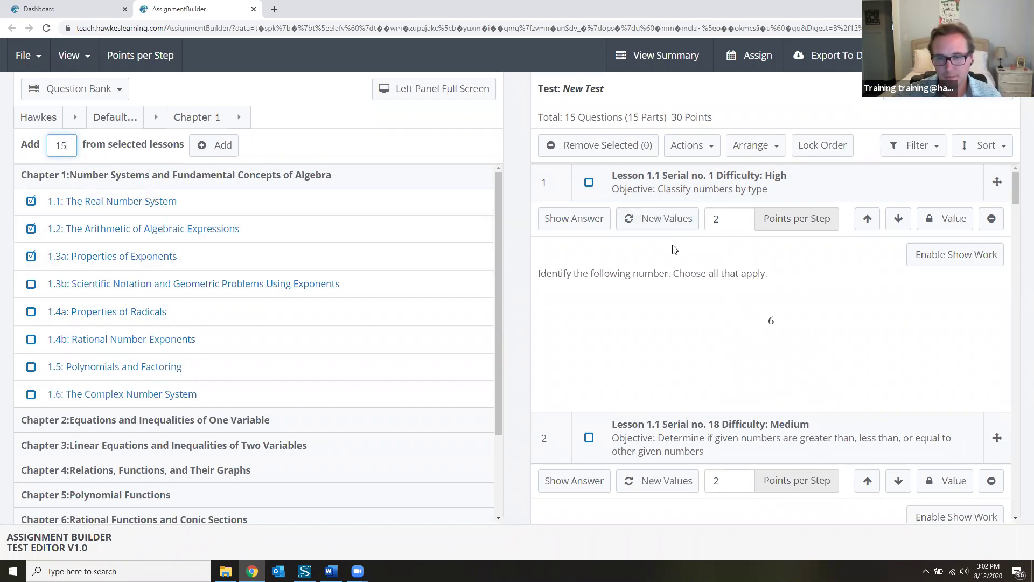
# Review the added questions, then add the Lesson 1.1 Serial no. 3 question from the question bank to the test twice.
pyautogui.scroll(-1, 733, 300)
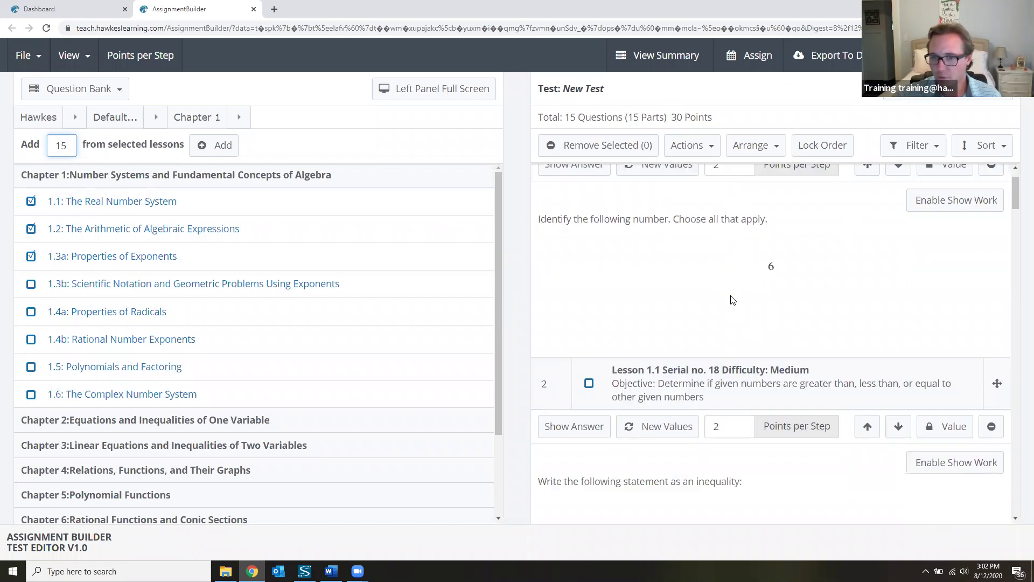
pyautogui.scroll(-5, 733, 300)
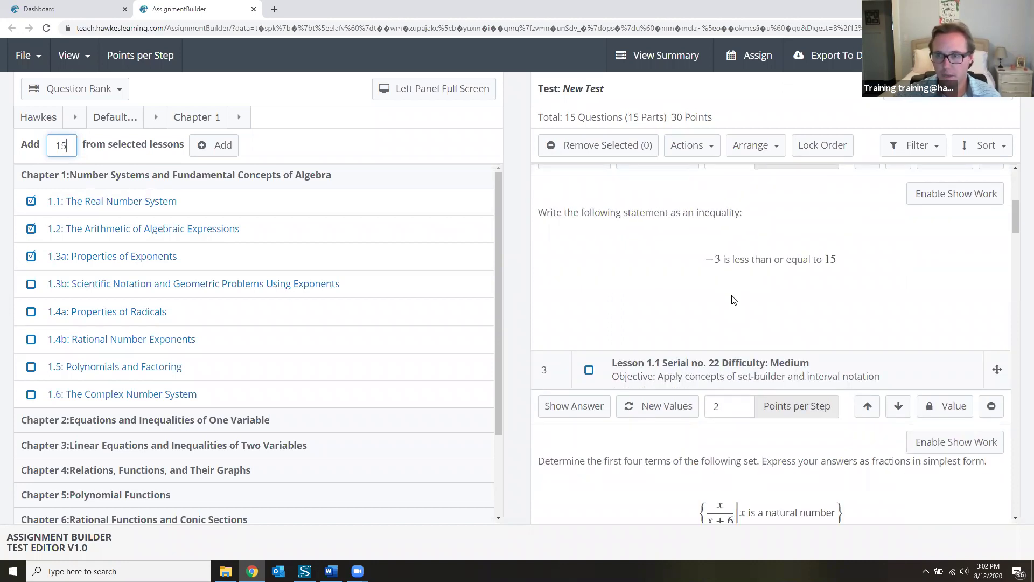
pyautogui.scroll(-2, 732, 299)
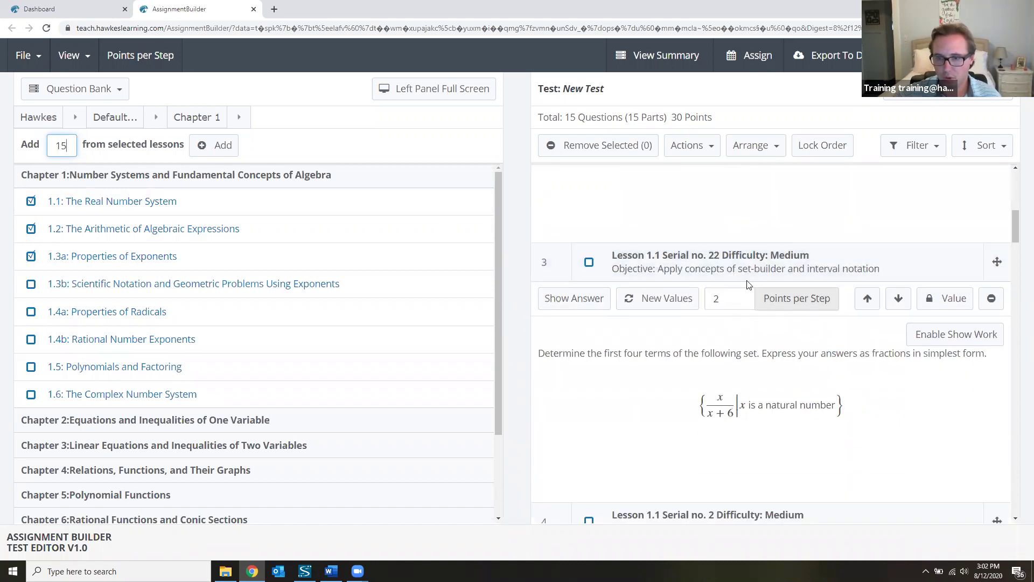
pyautogui.scroll(-2, 711, 286)
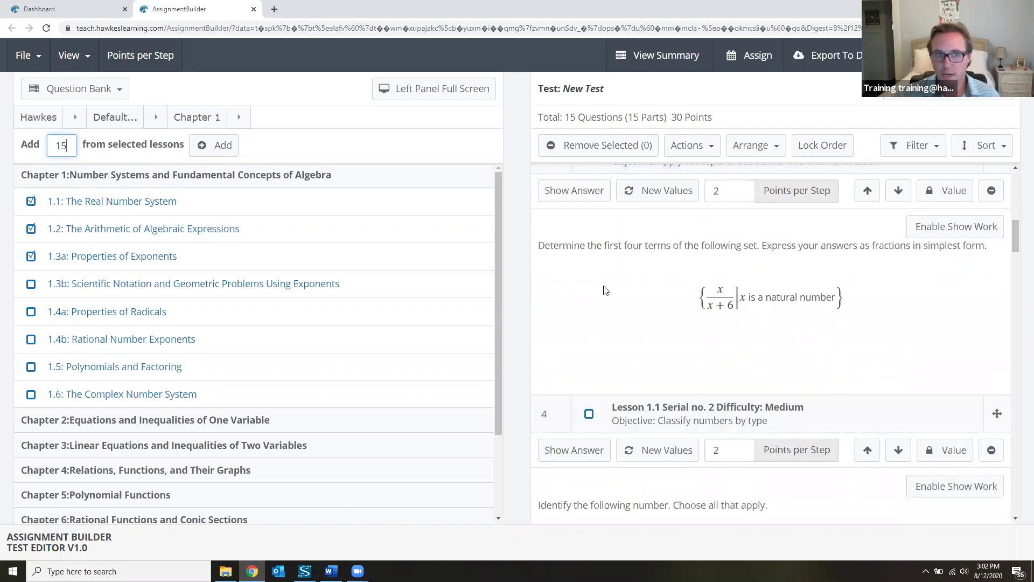
pyautogui.click(109, 203)
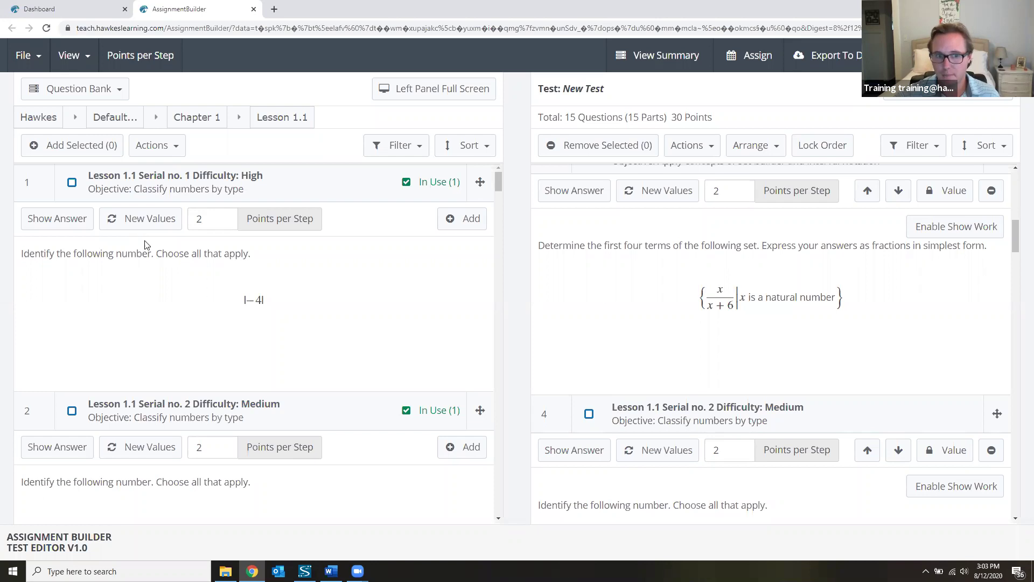
pyautogui.scroll(-9, 251, 243)
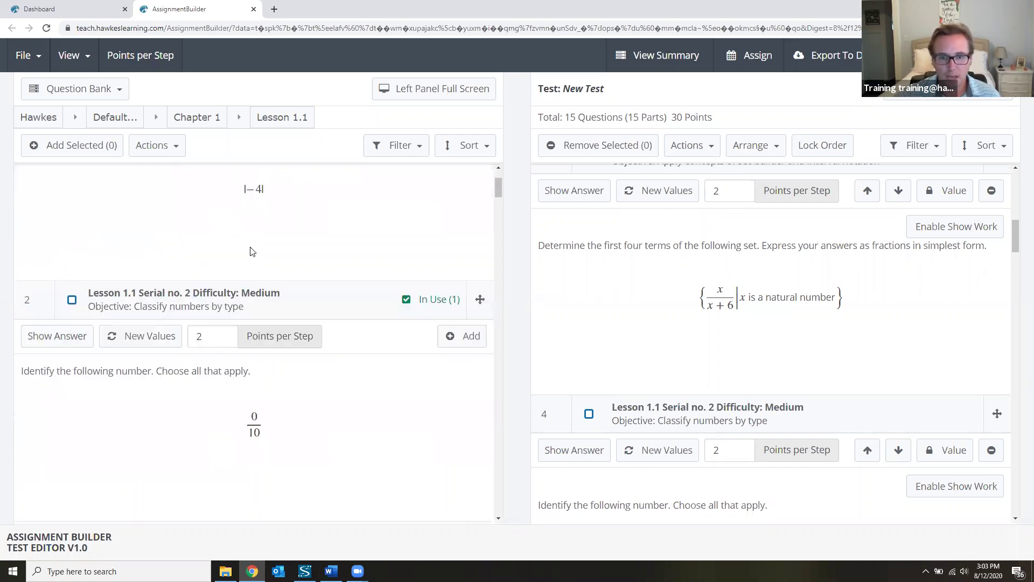
pyautogui.scroll(2, 258, 271)
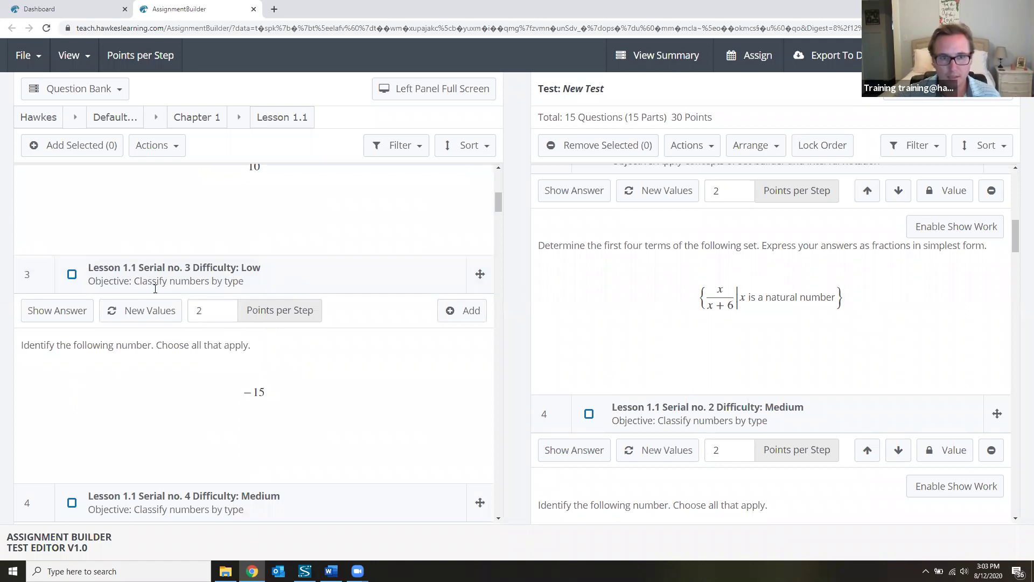
pyautogui.click(458, 311)
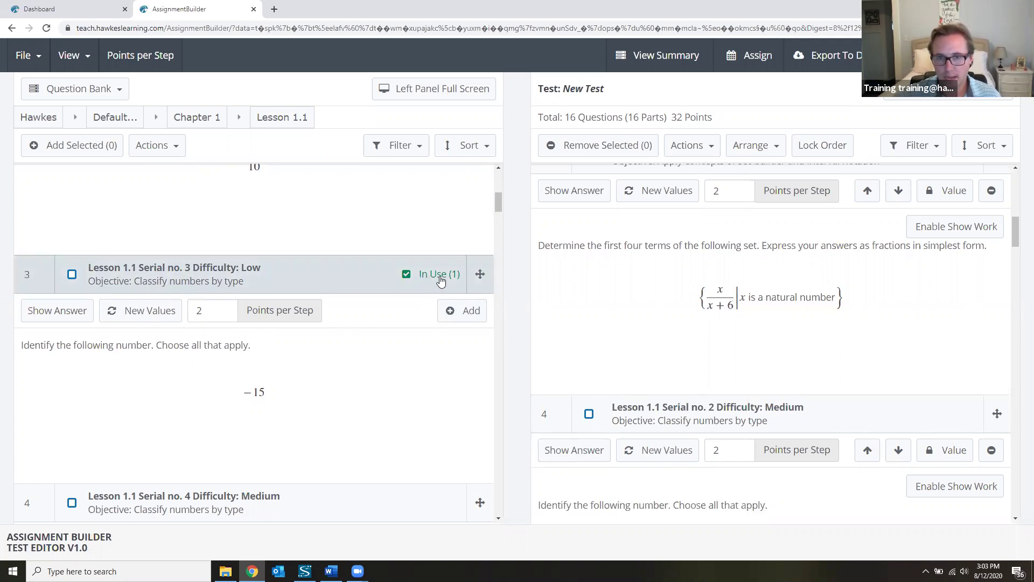
pyautogui.click(455, 312)
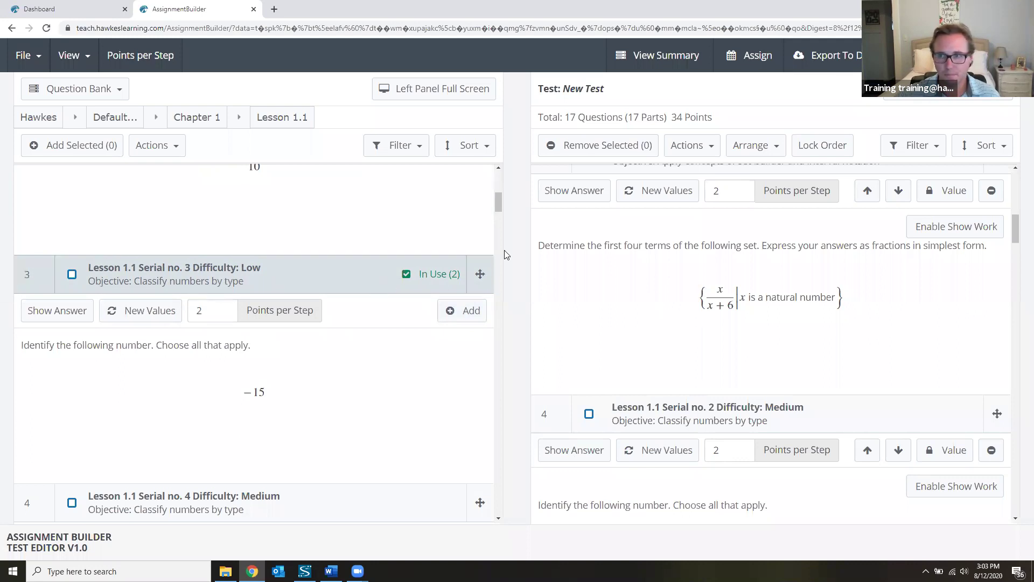
# Look through the test's questions and collapse them all to show only their headings.
pyautogui.scroll(-7, 693, 292)
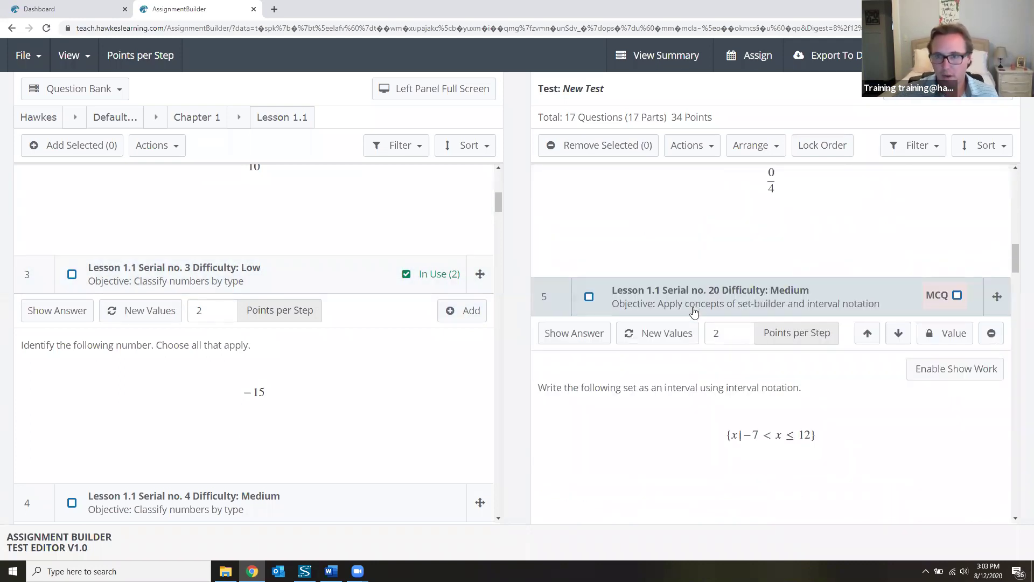
pyautogui.scroll(-2, 698, 306)
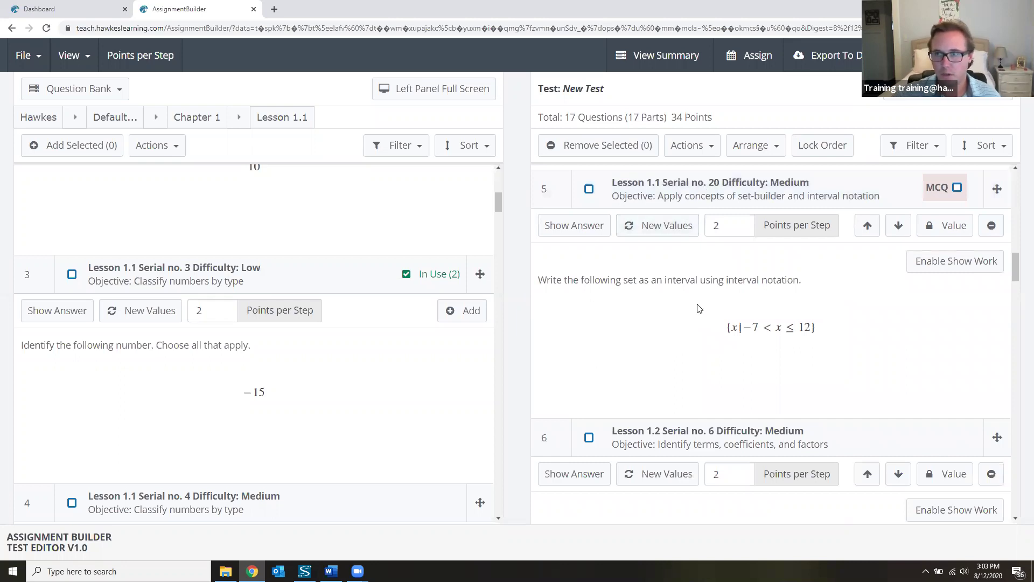
pyautogui.scroll(10, 701, 312)
pyautogui.scroll(10, 727, 312)
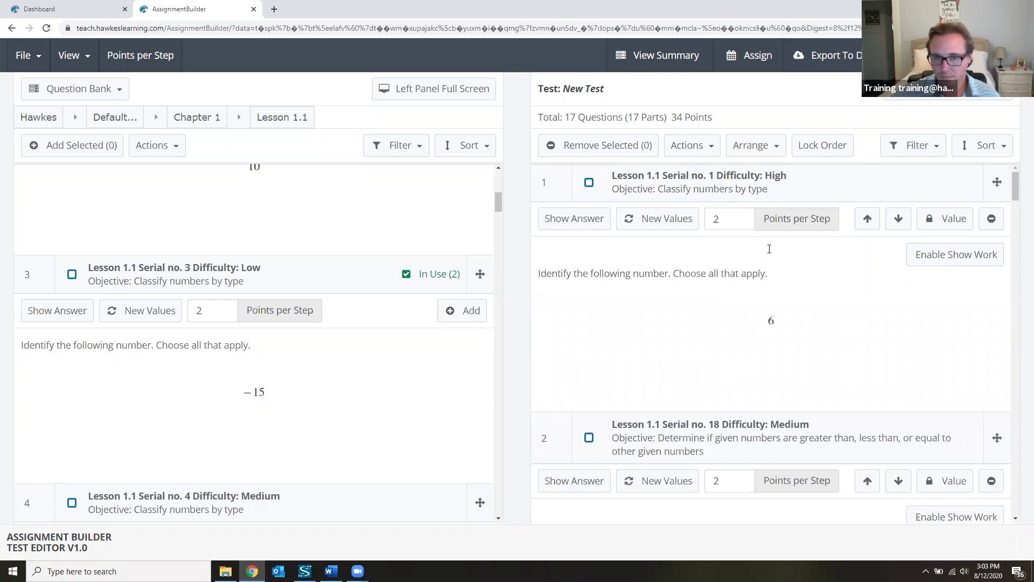
pyautogui.click(696, 149)
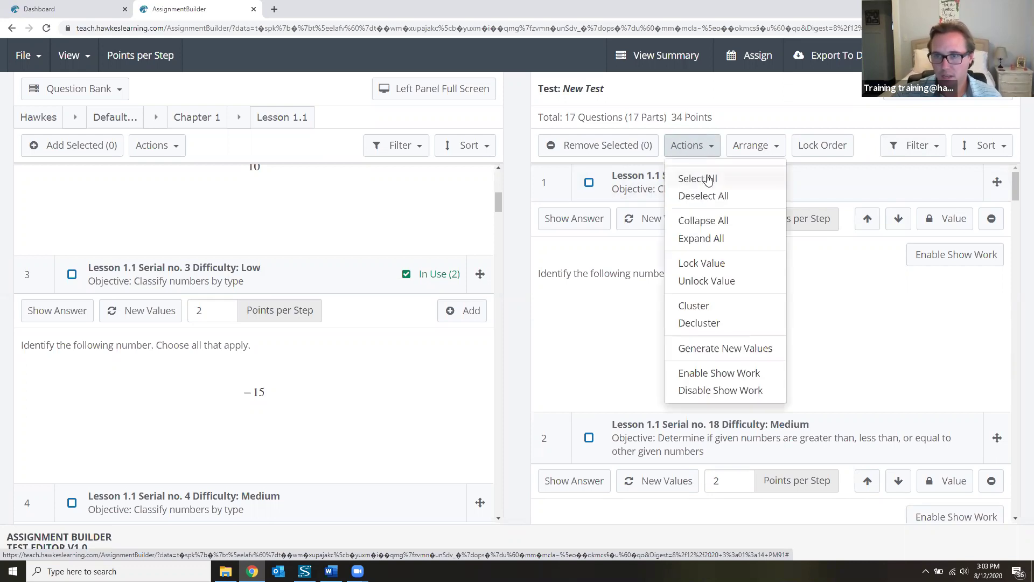
pyautogui.click(719, 221)
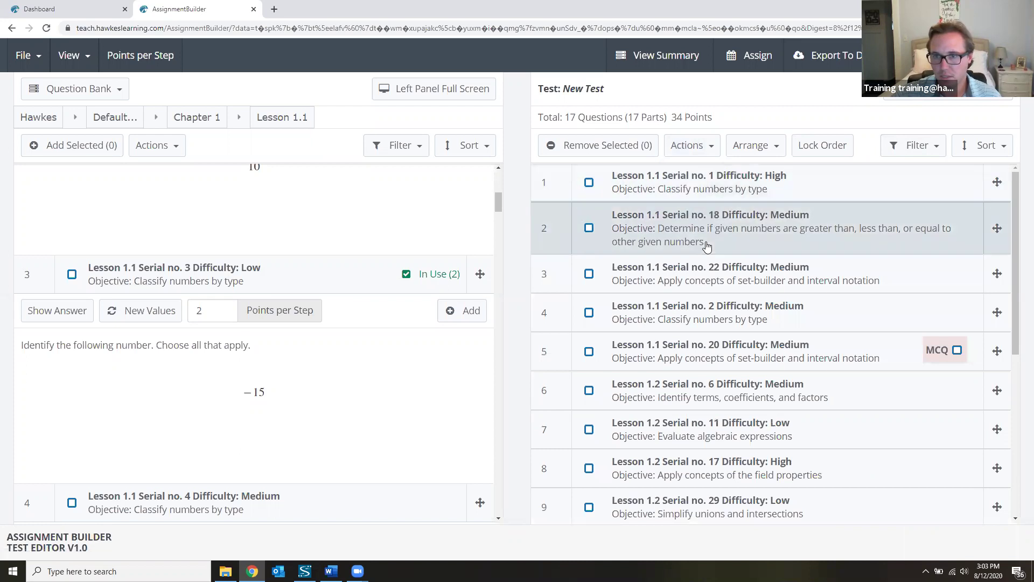
# Expand all questions in the test again and lock the question order.
pyautogui.scroll(-1, 680, 261)
pyautogui.scroll(-1, 680, 261)
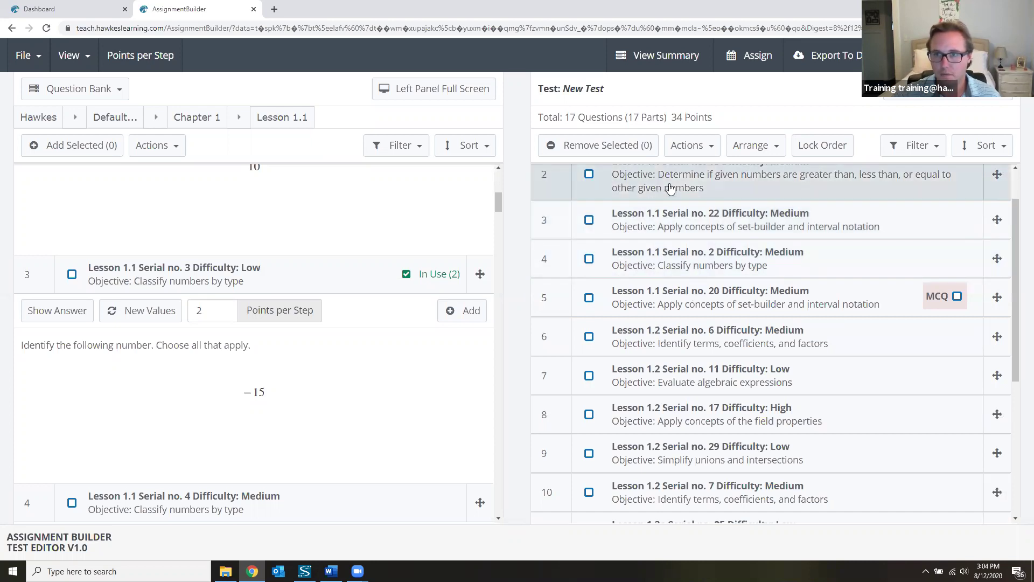
pyautogui.click(754, 145)
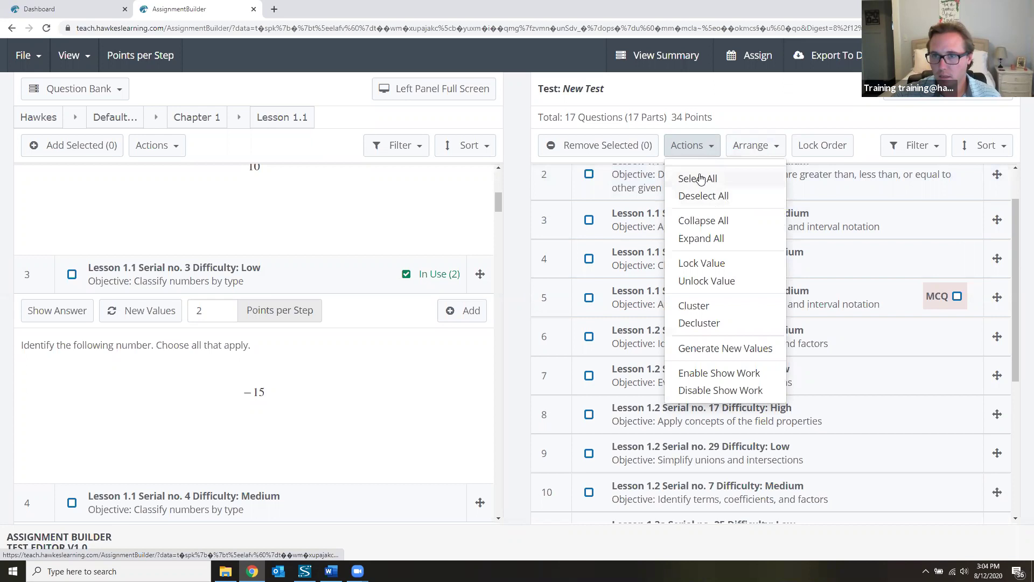
pyautogui.click(823, 123)
pyautogui.click(700, 145)
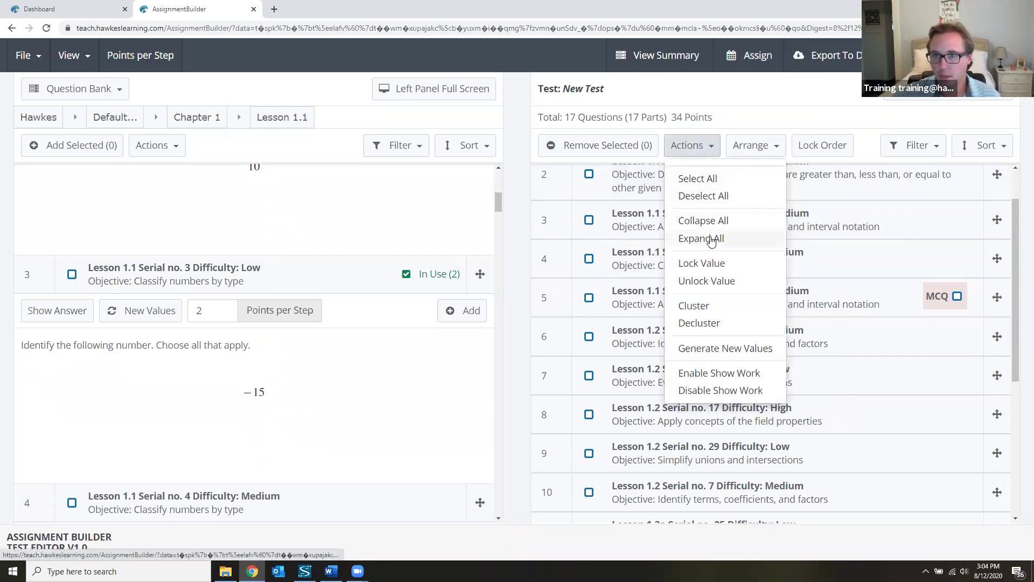
pyautogui.click(815, 145)
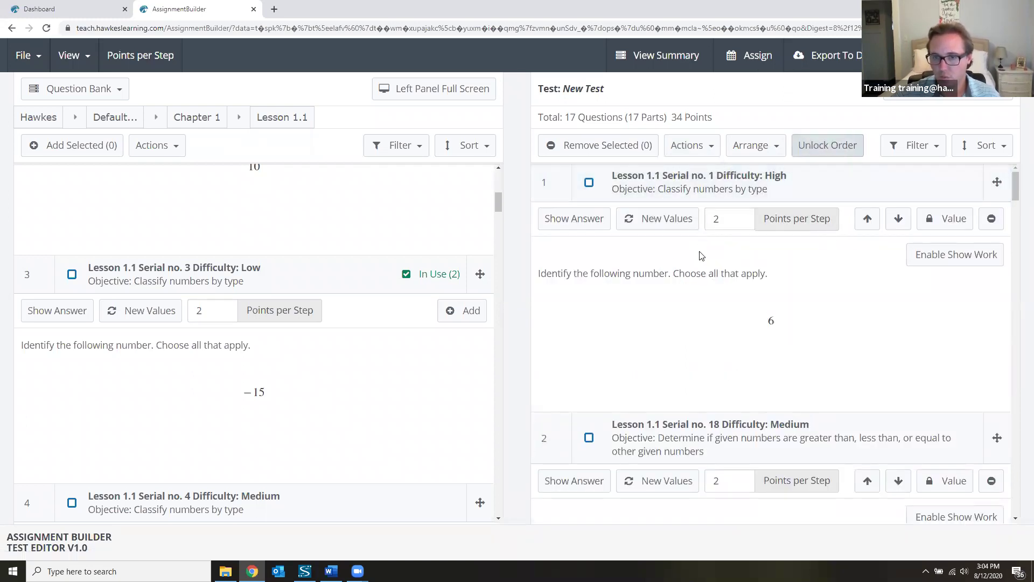
# Lock the value of question 1 in the test, Lesson 1.1 Serial no. 1.
pyautogui.scroll(-2, 701, 256)
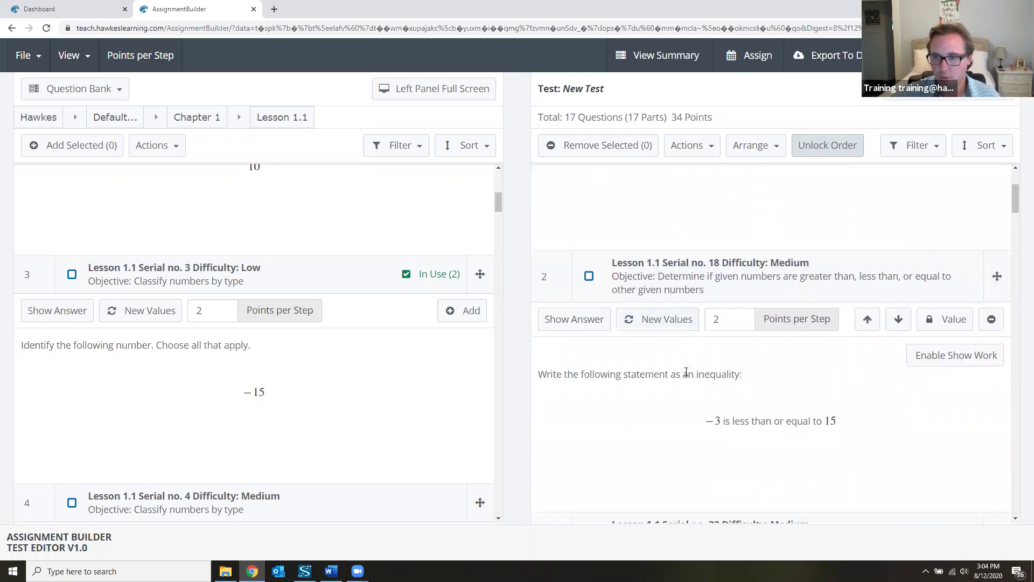
pyautogui.scroll(2, 689, 369)
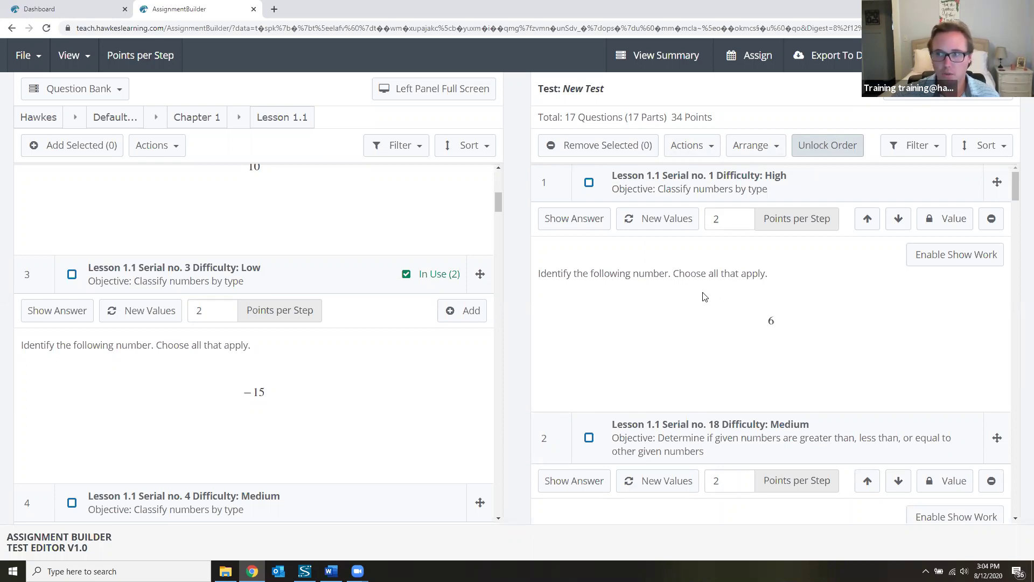
pyautogui.click(935, 225)
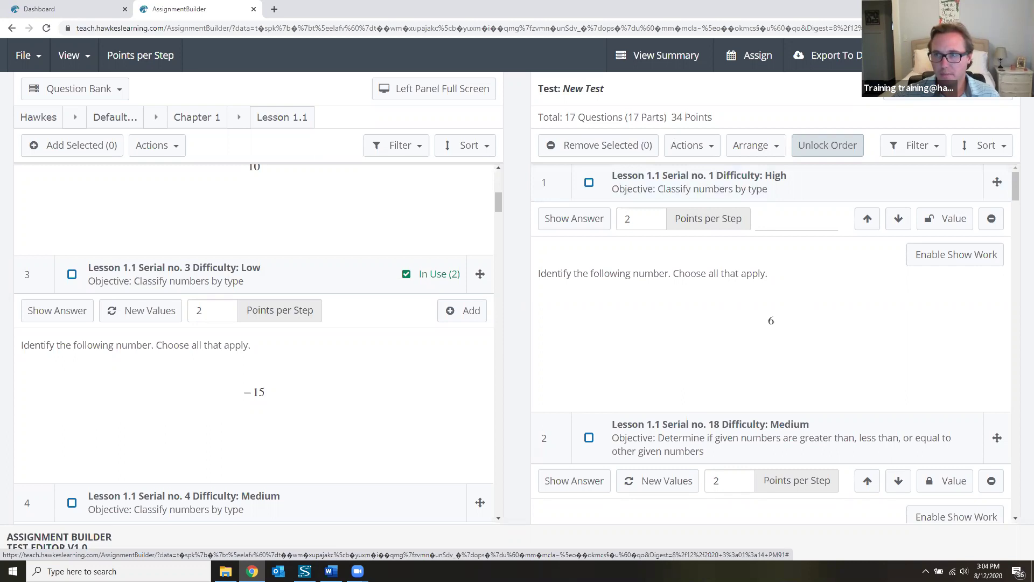
# Save the new test under the name Ch. 1 Quiz.
pyautogui.click(948, 89)
pyautogui.click(605, 115)
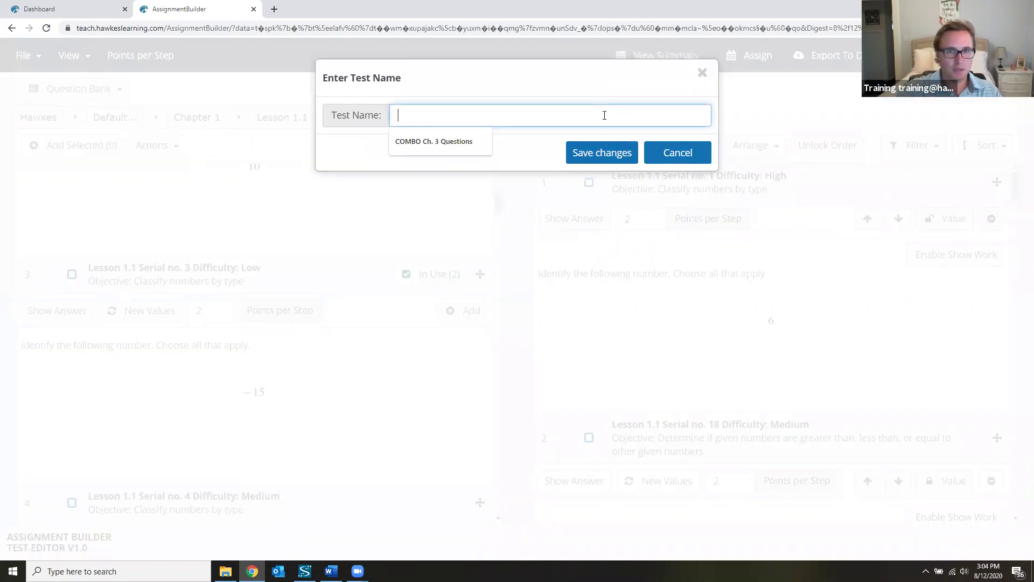
pyautogui.write('Ch')
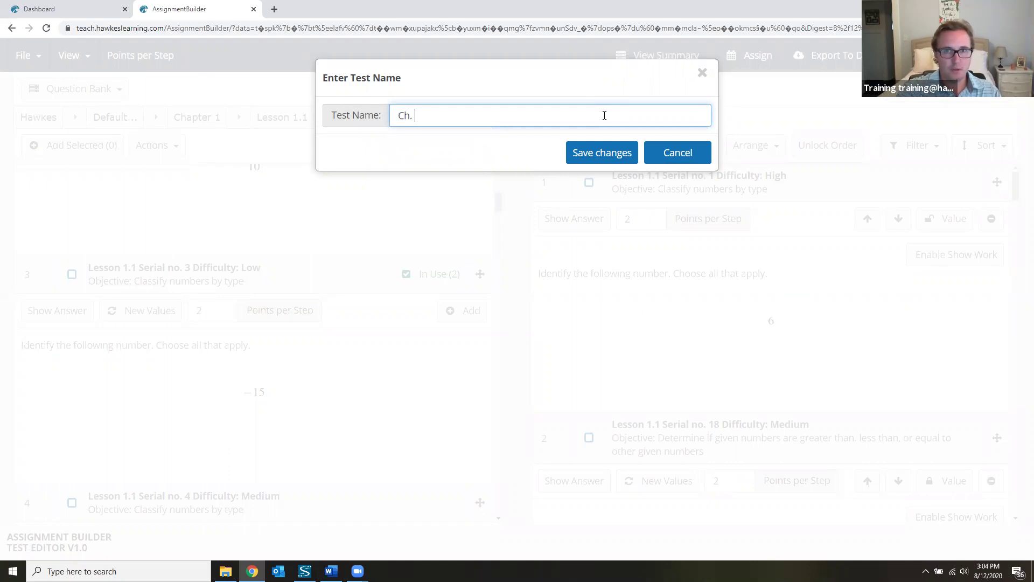
pyautogui.write('. 1 Quixz')
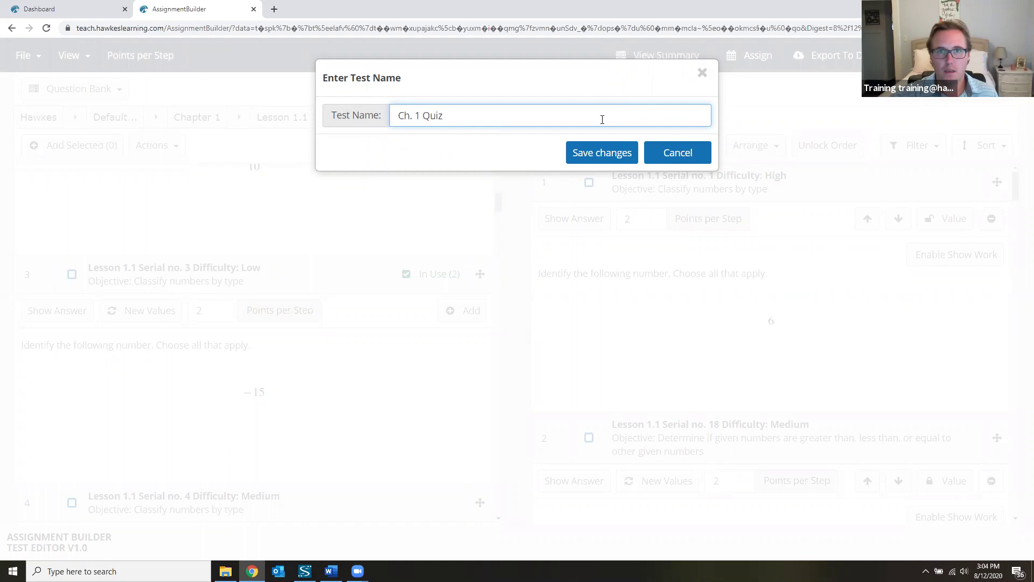
pyautogui.click(618, 157)
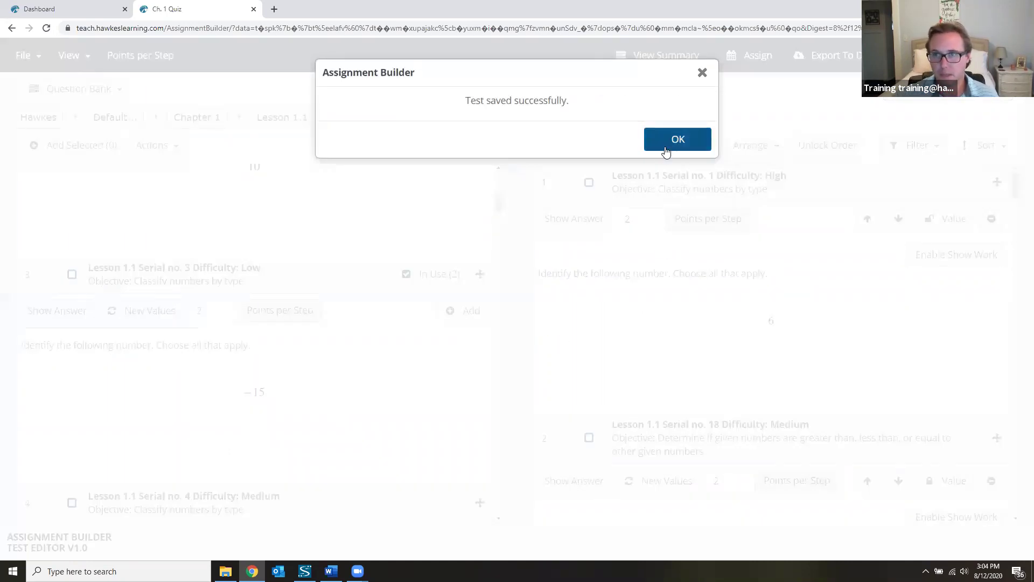
pyautogui.click(666, 150)
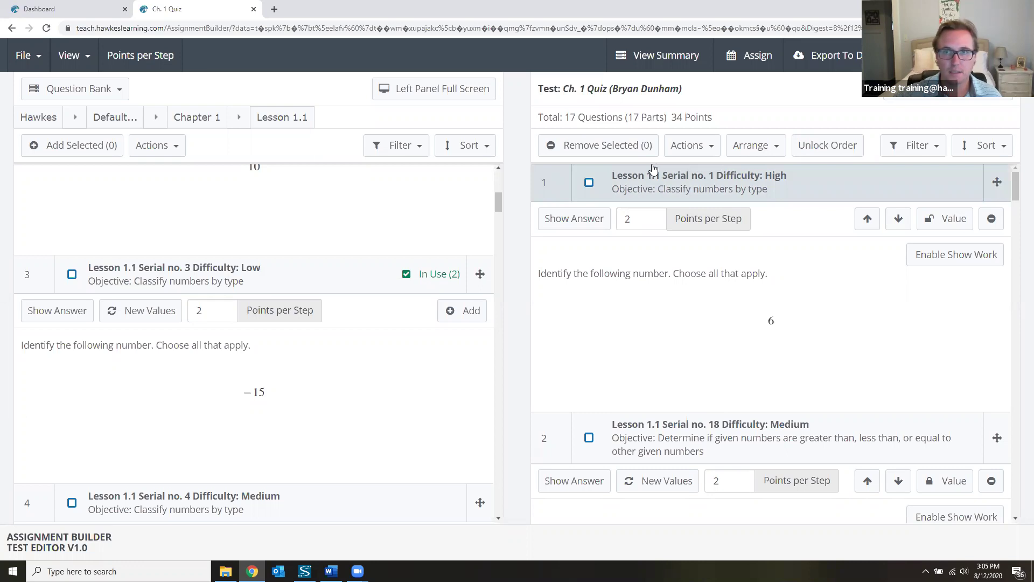
# Export the test as a document named Ch. 1 Quiz with Questions & Answer Key in 1 version.
pyautogui.click(836, 61)
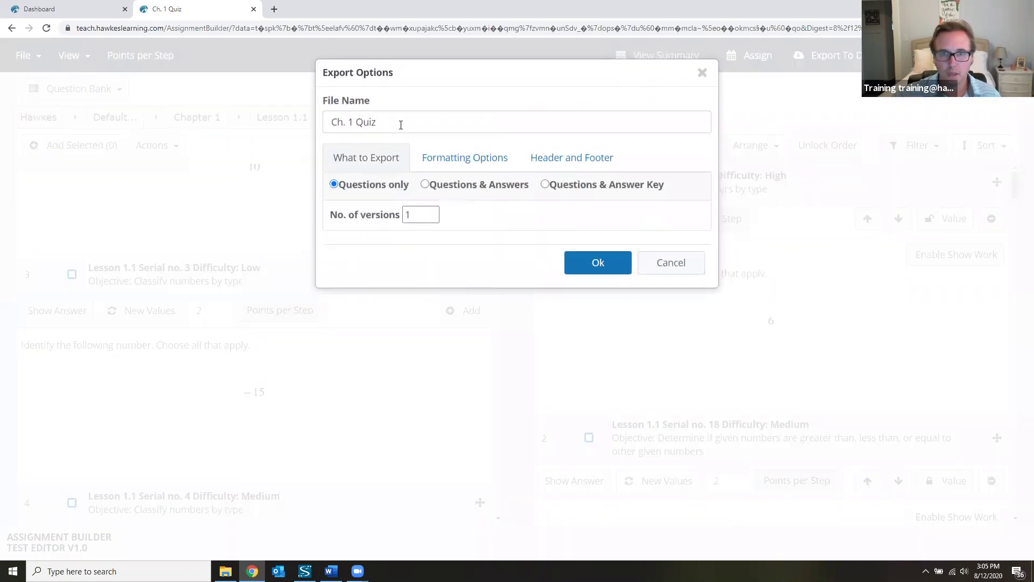
pyautogui.moveTo(397, 120); pyautogui.dragTo(330, 124)
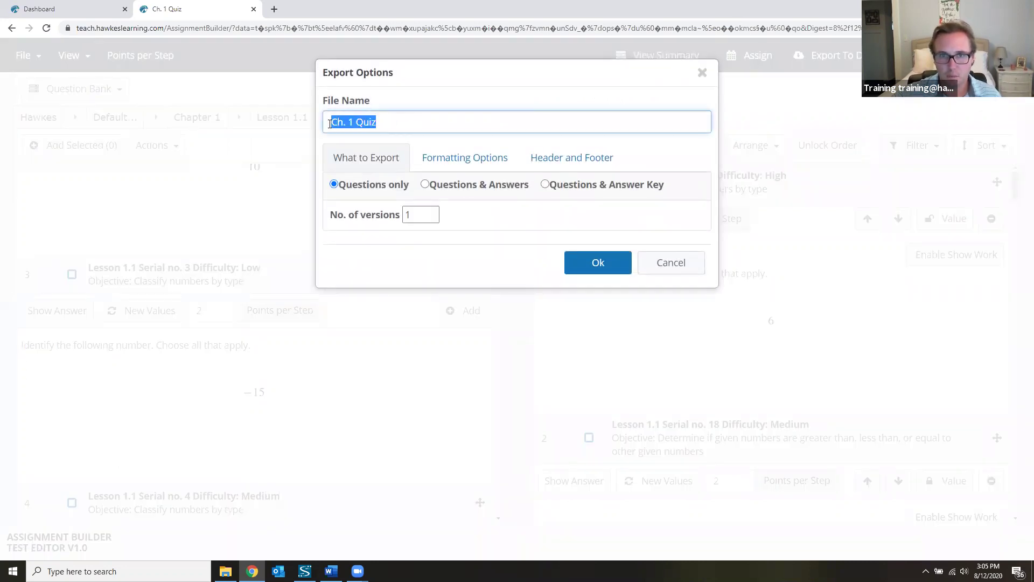
pyautogui.click(546, 185)
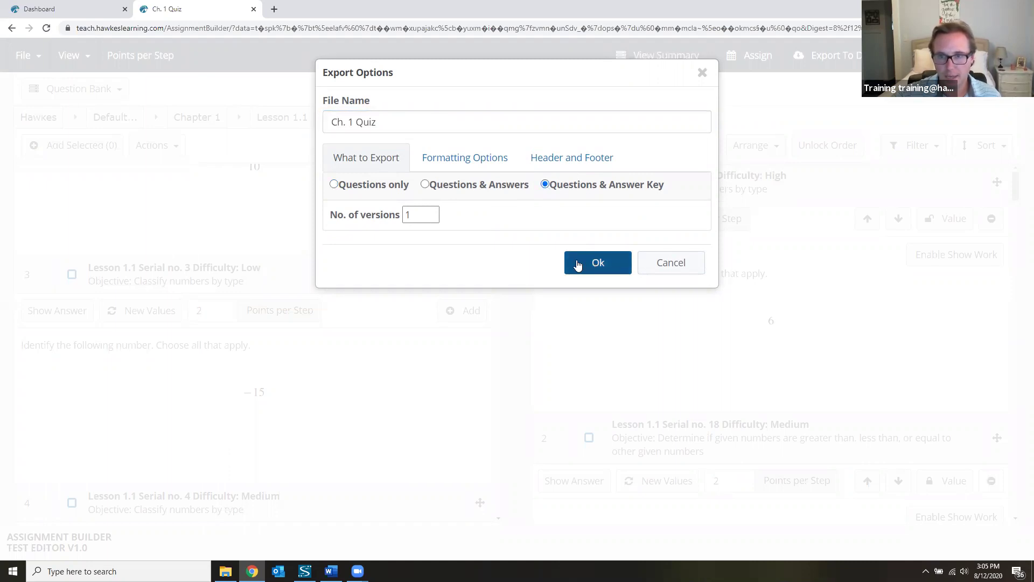
pyautogui.click(578, 263)
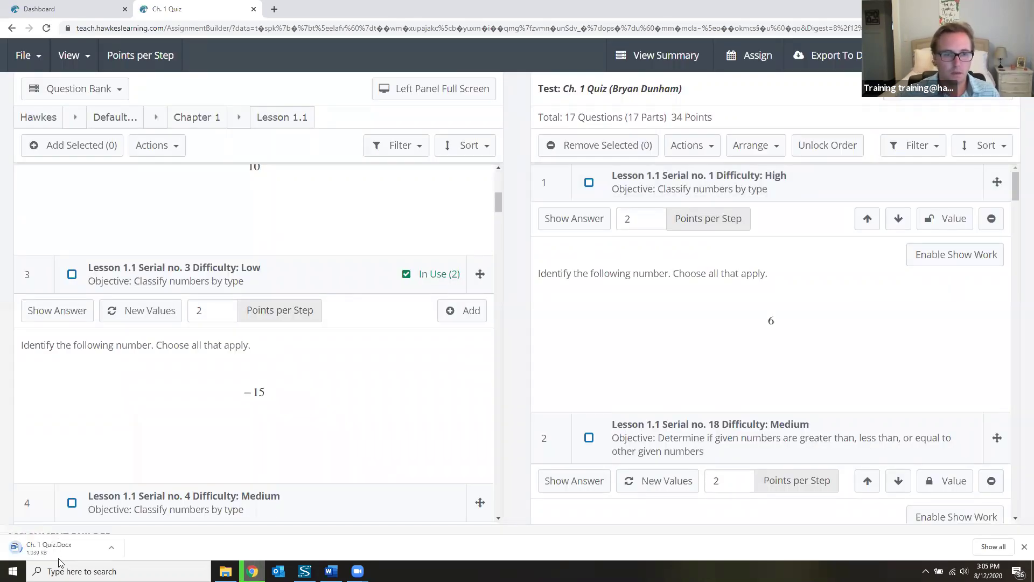
# Open the exported Ch. 1 Quiz document in Word and look over its first questions.
pyautogui.click(48, 553)
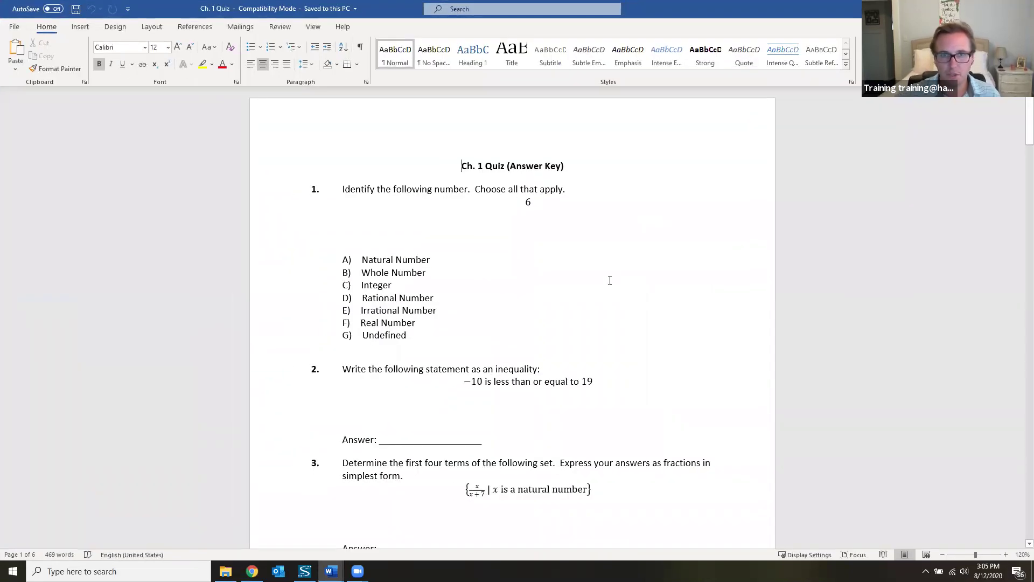
pyautogui.scroll(-2, 610, 280)
pyautogui.scroll(1, 610, 281)
pyautogui.scroll(1, 610, 280)
# Add two blank lines below question 1's answer choices and delete the word "inequality:" from question 2.
pyautogui.click(462, 331)
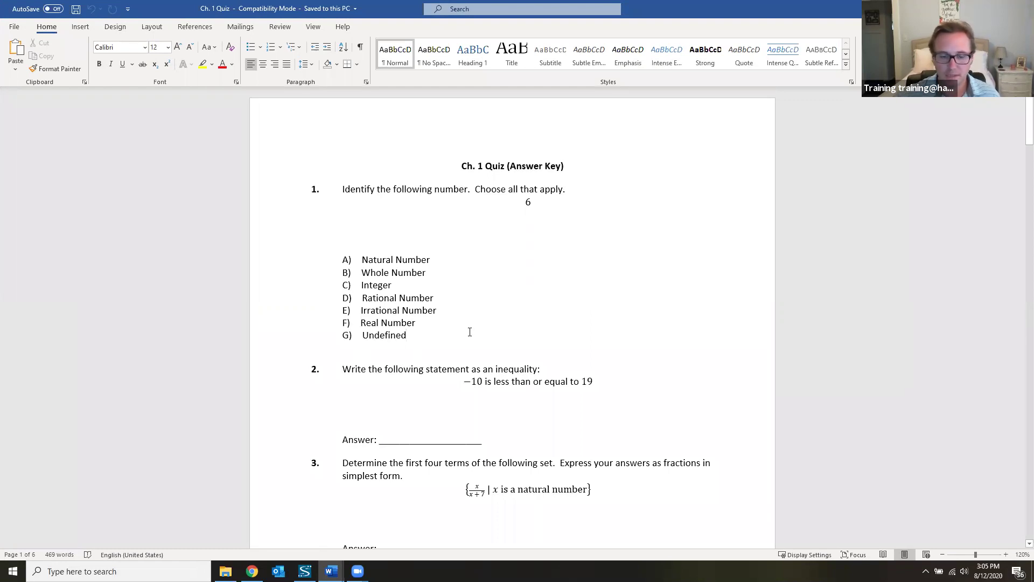
pyautogui.press('Return')
pyautogui.press('Return')
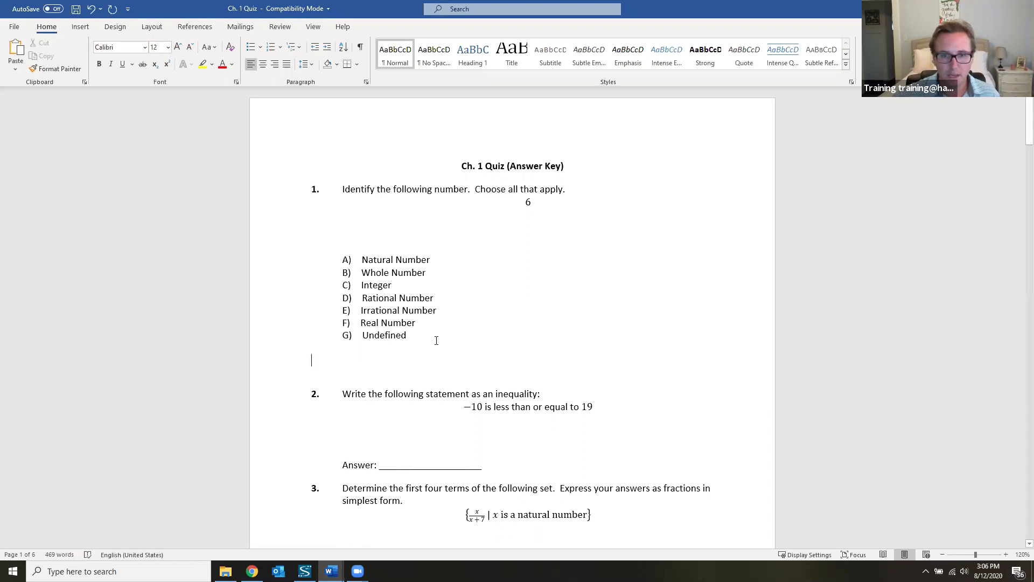
pyautogui.scroll(-2, 571, 351)
pyautogui.doubleClick(519, 332)
pyautogui.press('BackSpace')
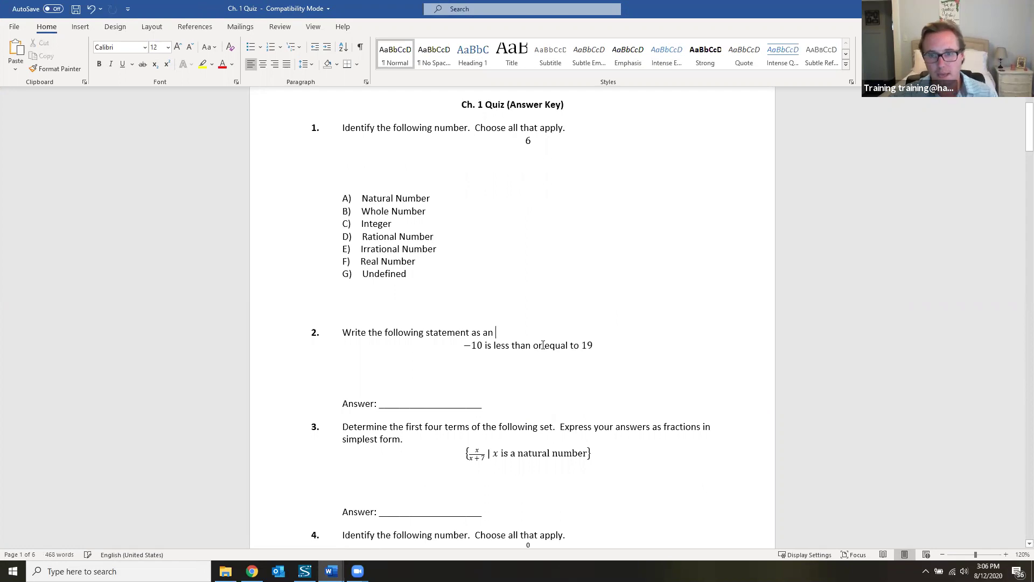
# Look through the remaining questions and the answer key on the last page, and close the document without saving the changes.
pyautogui.scroll(-1, 543, 344)
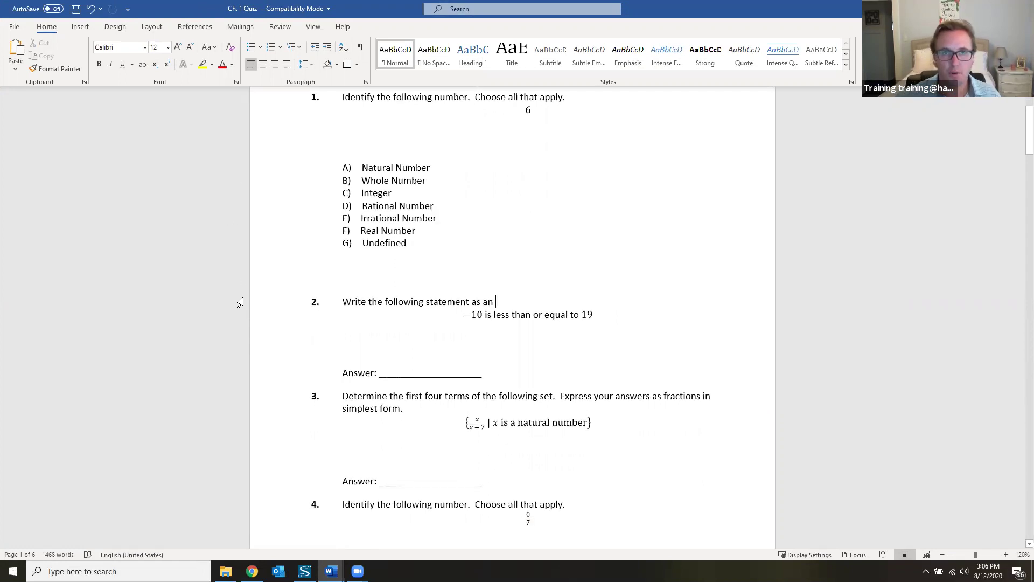
pyautogui.scroll(-15, 310, 280)
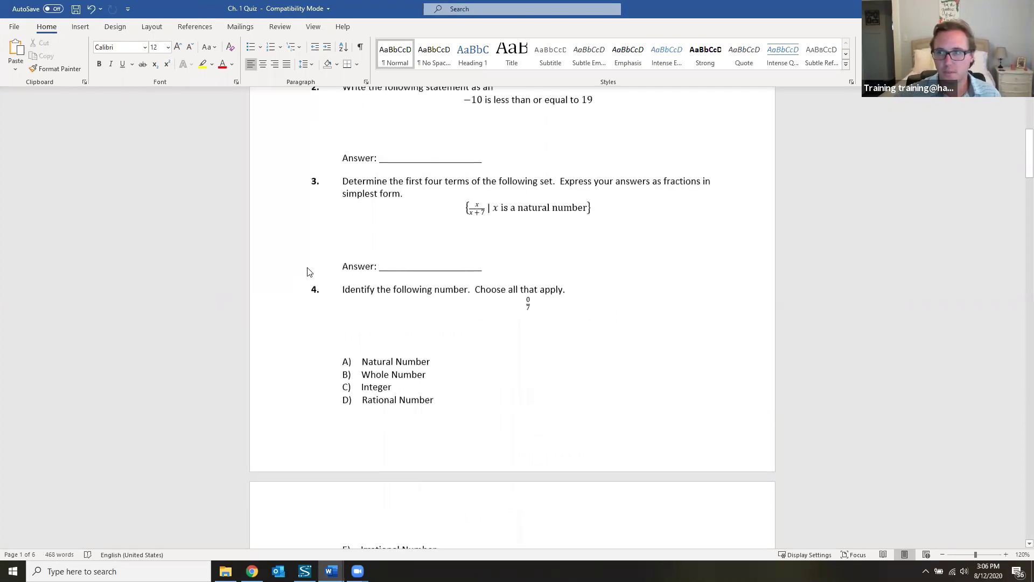
pyautogui.scroll(-3, 313, 291)
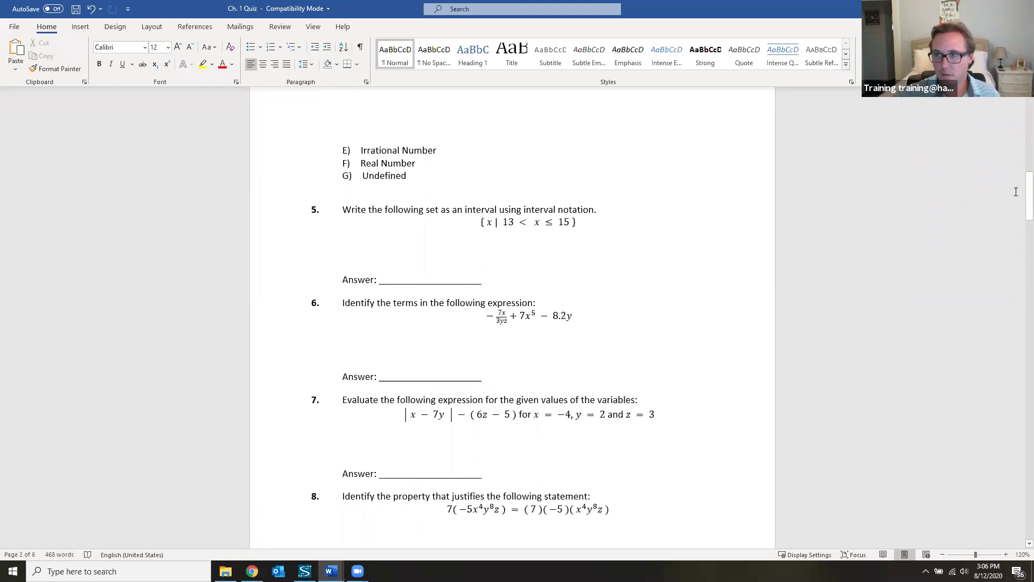
pyautogui.moveTo(1029, 189); pyautogui.dragTo(1020, 498)
pyautogui.scroll(-1, 503, 316)
pyautogui.scroll(1, 495, 302)
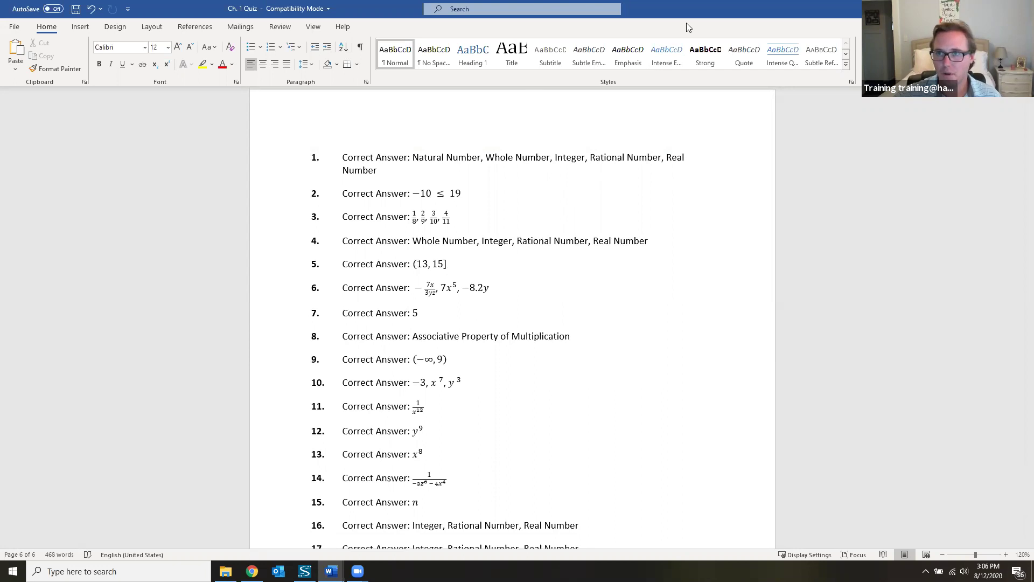
pyautogui.click(1021, 9)
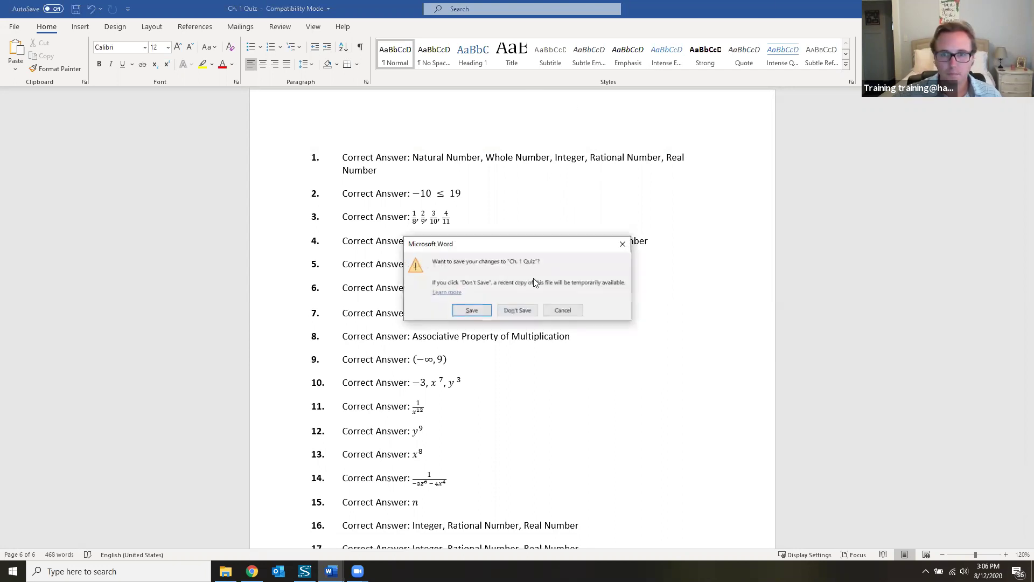
pyautogui.click(522, 312)
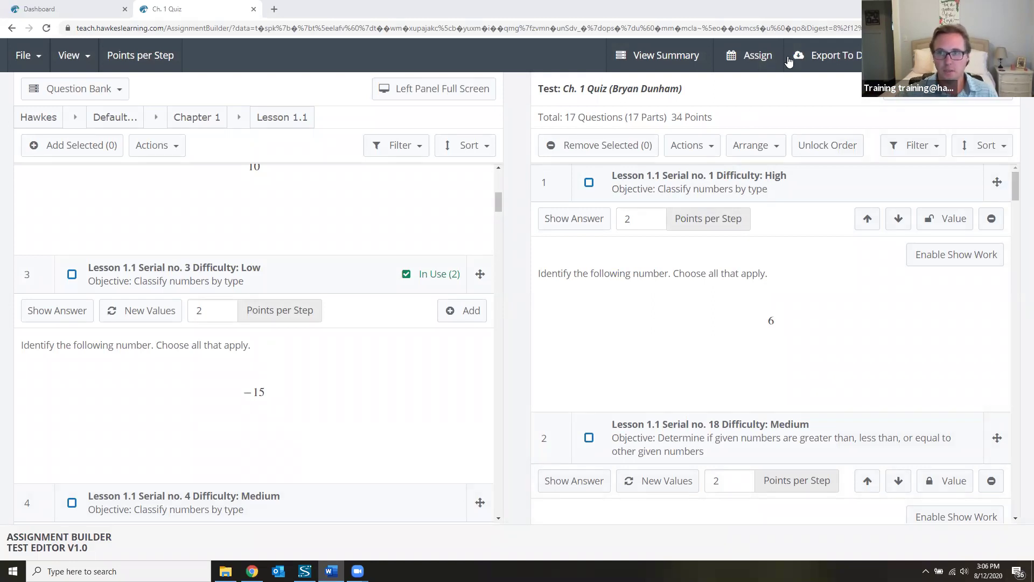
# Open the WebTests settings for Ch. 1 Quiz in a maximized window and bring up the initial settings under General Settings.
pyautogui.click(747, 57)
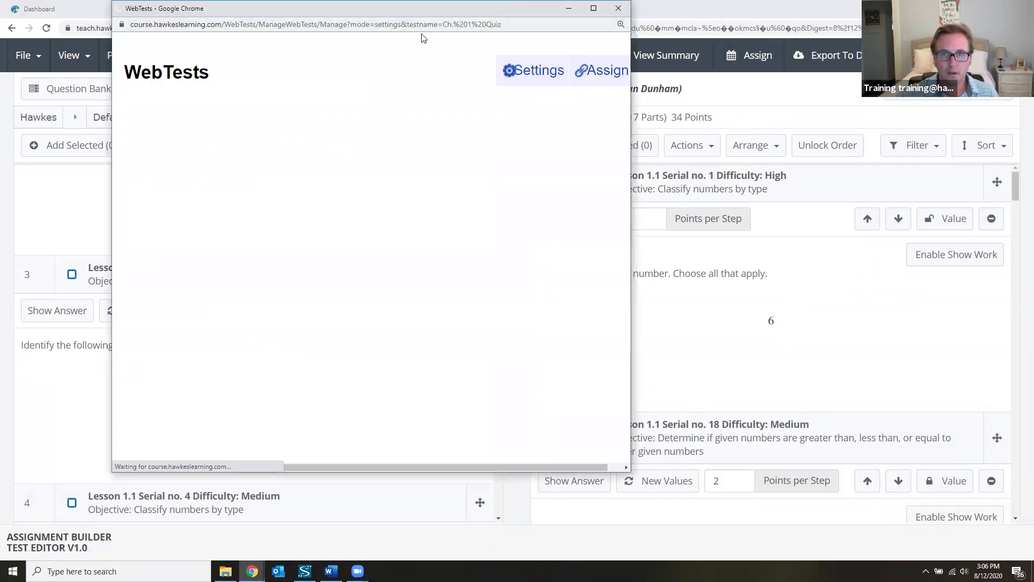
pyautogui.moveTo(402, 12); pyautogui.dragTo(509, 81)
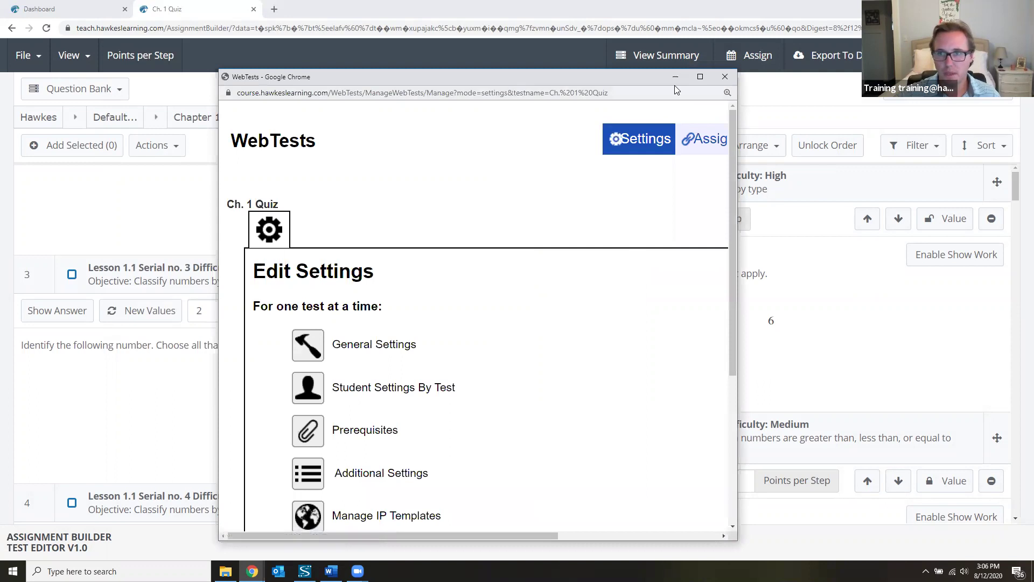
pyautogui.click(701, 76)
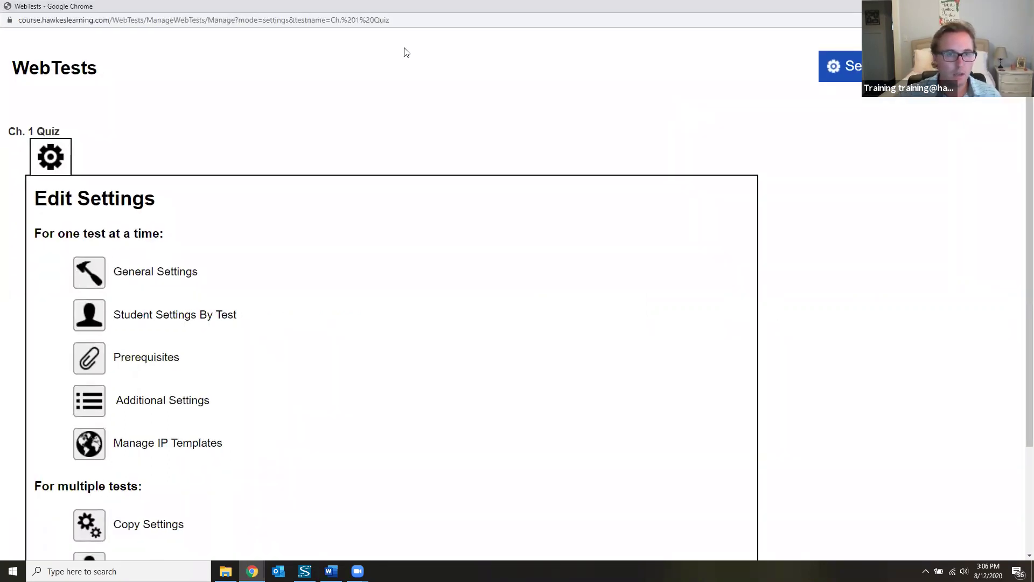
pyautogui.click(170, 273)
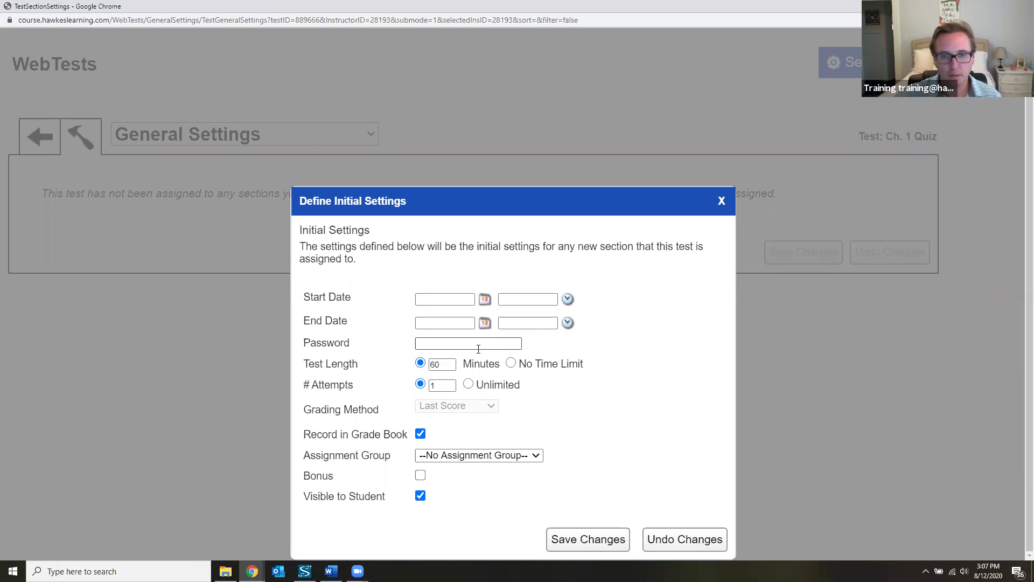
# Set the initial number of attempts to 3, check the grading method and assignment group choices, and save the initial settings.
pyautogui.doubleClick(441, 387)
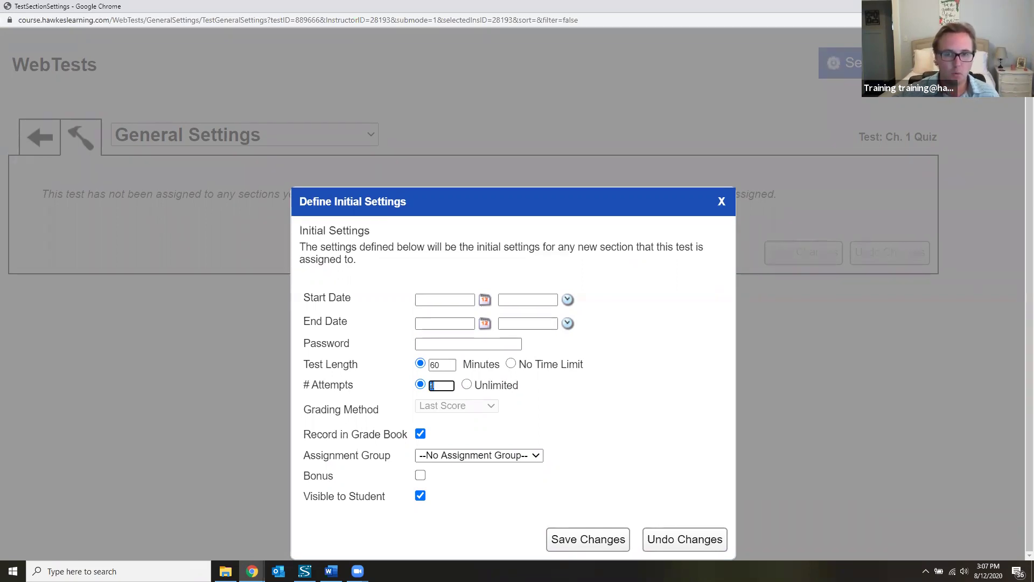
pyautogui.write('3')
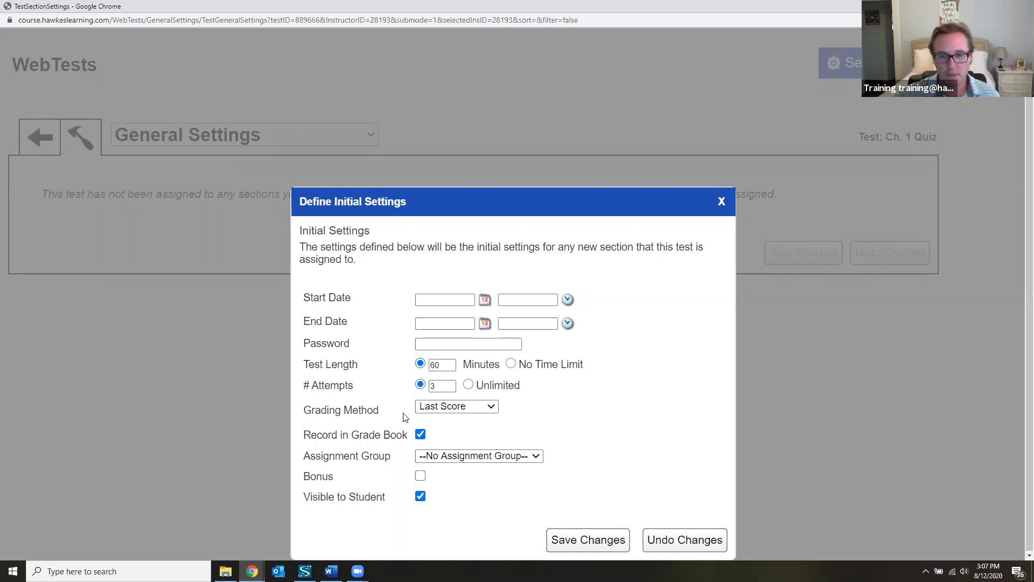
pyautogui.click(460, 409)
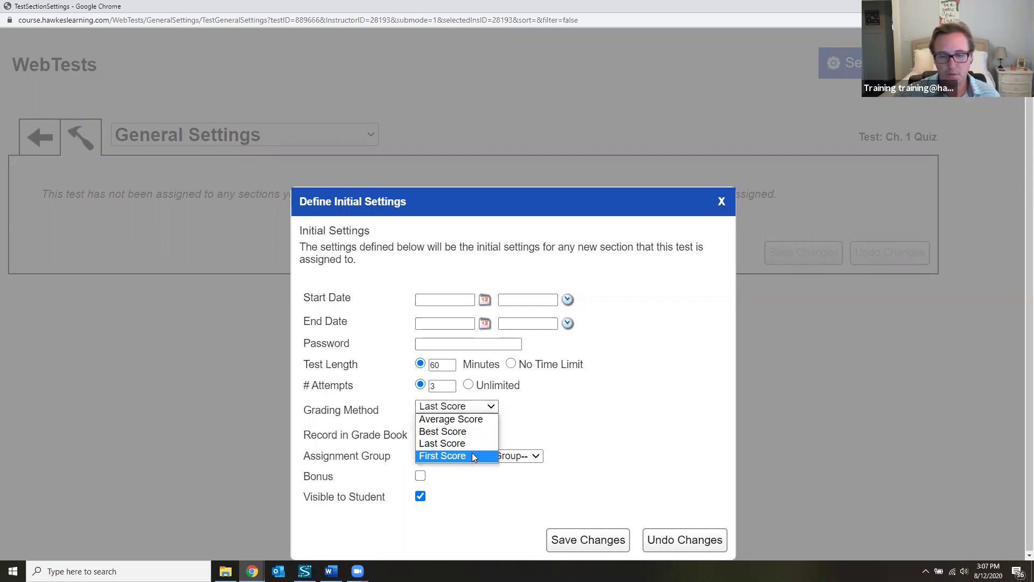
pyautogui.click(576, 408)
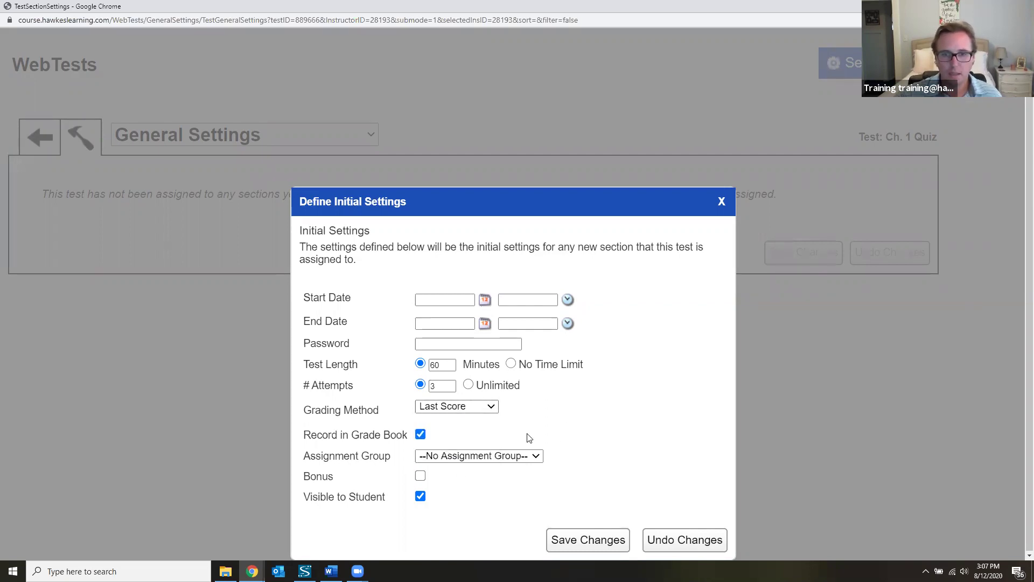
pyautogui.click(471, 457)
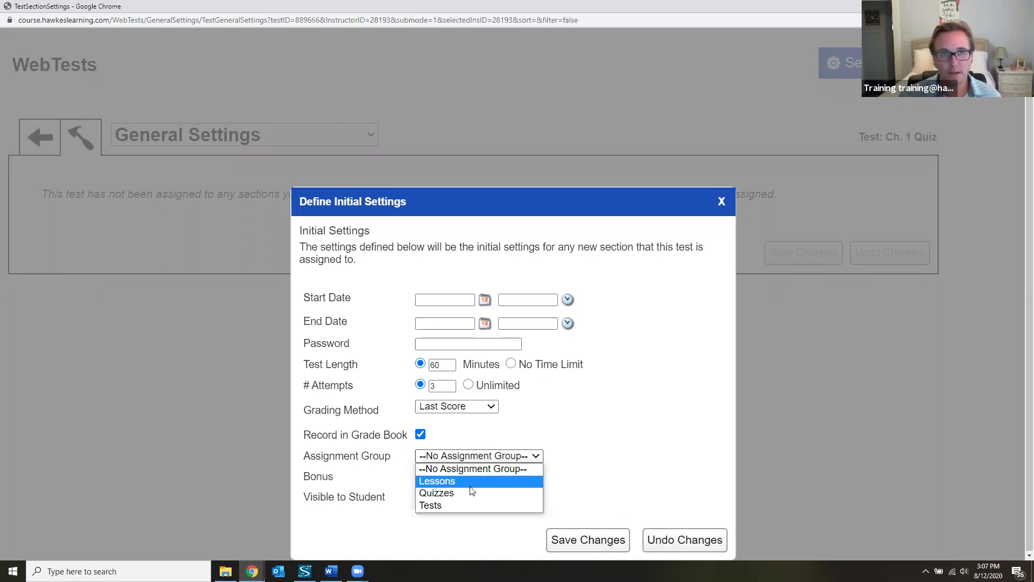
pyautogui.click(561, 363)
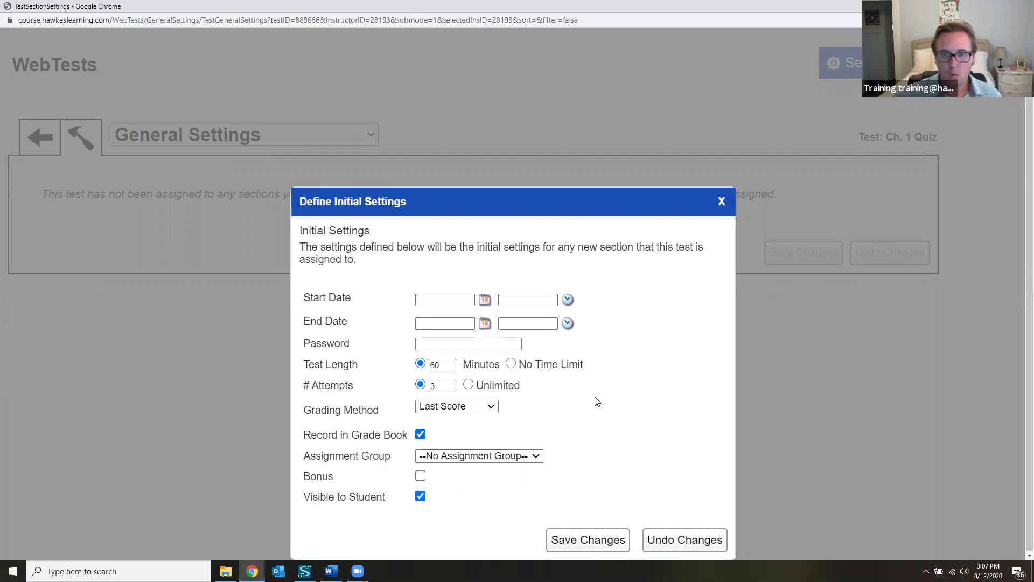
pyautogui.click(579, 542)
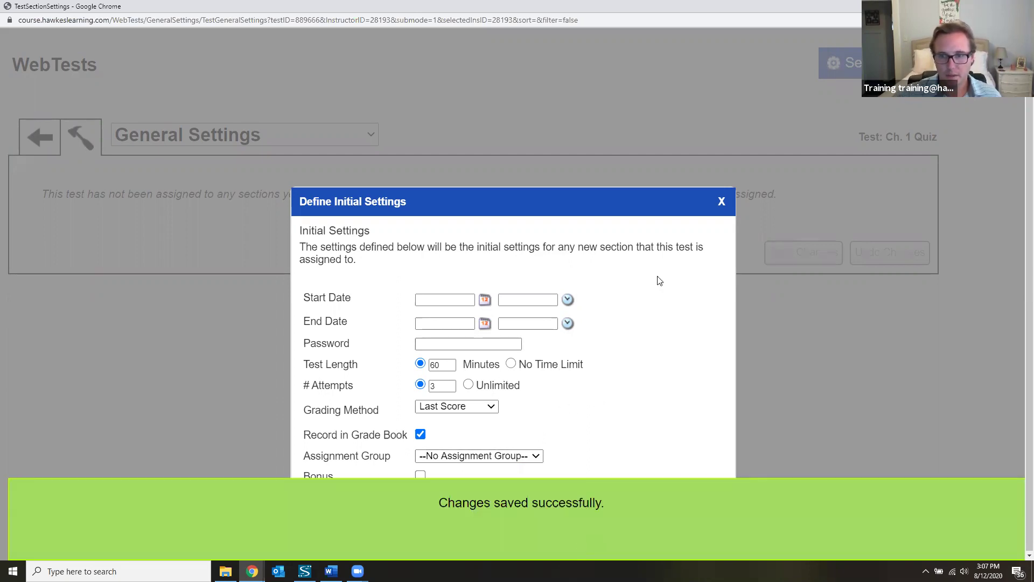
pyautogui.click(722, 204)
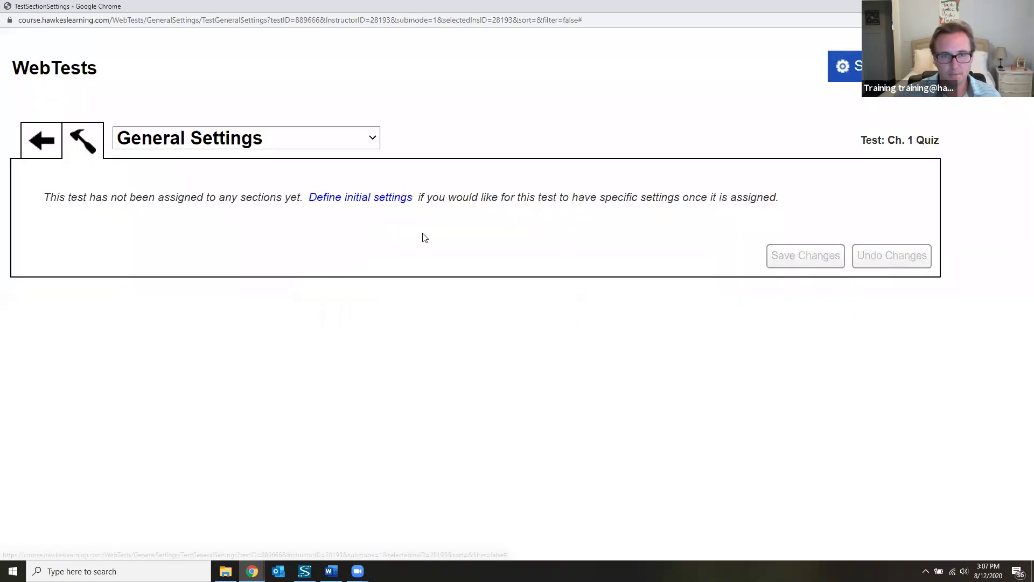
# Open the test's Additional Settings and view the options for releasing grades to students.
pyautogui.click(293, 139)
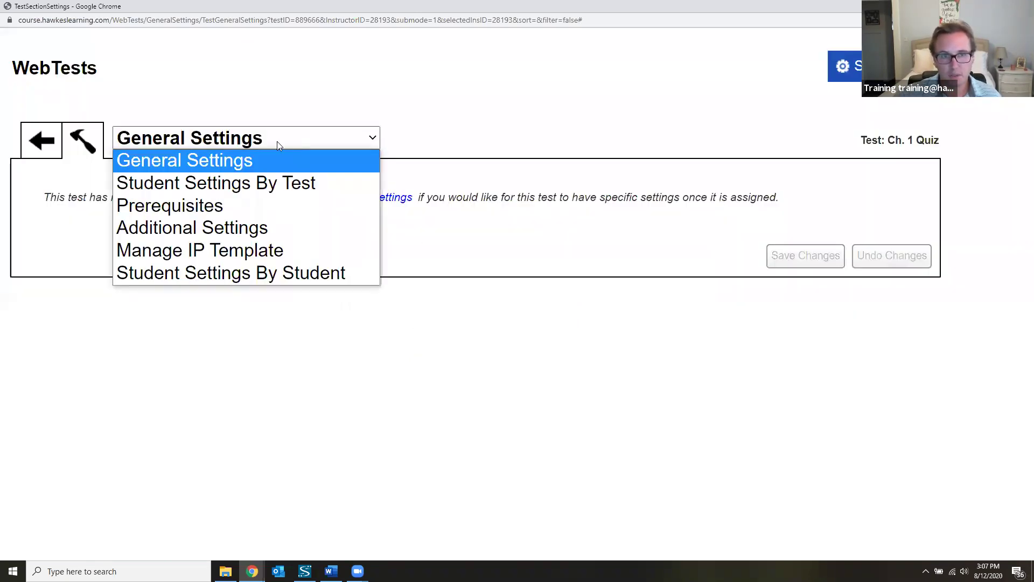
pyautogui.click(241, 229)
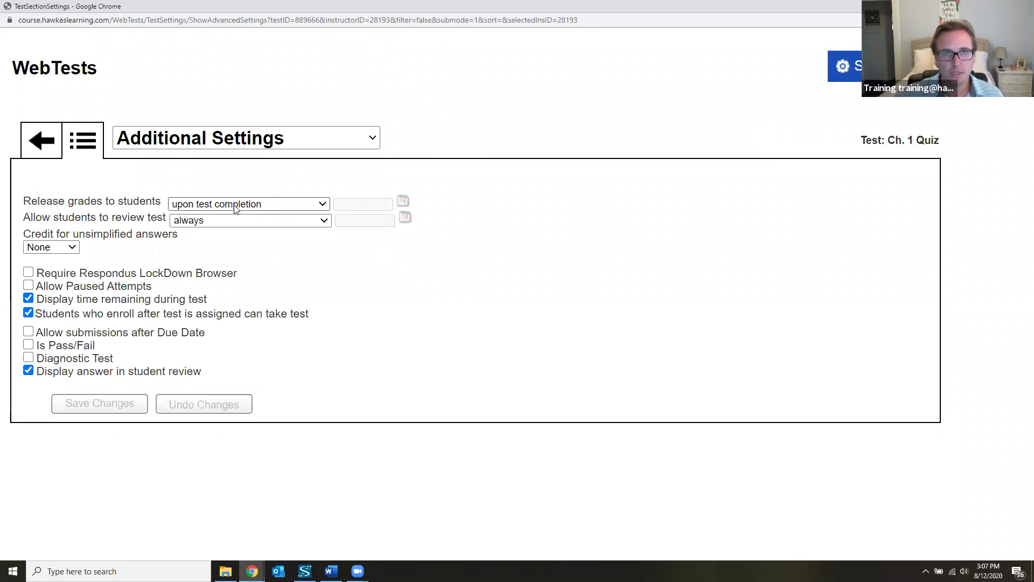
pyautogui.click(253, 207)
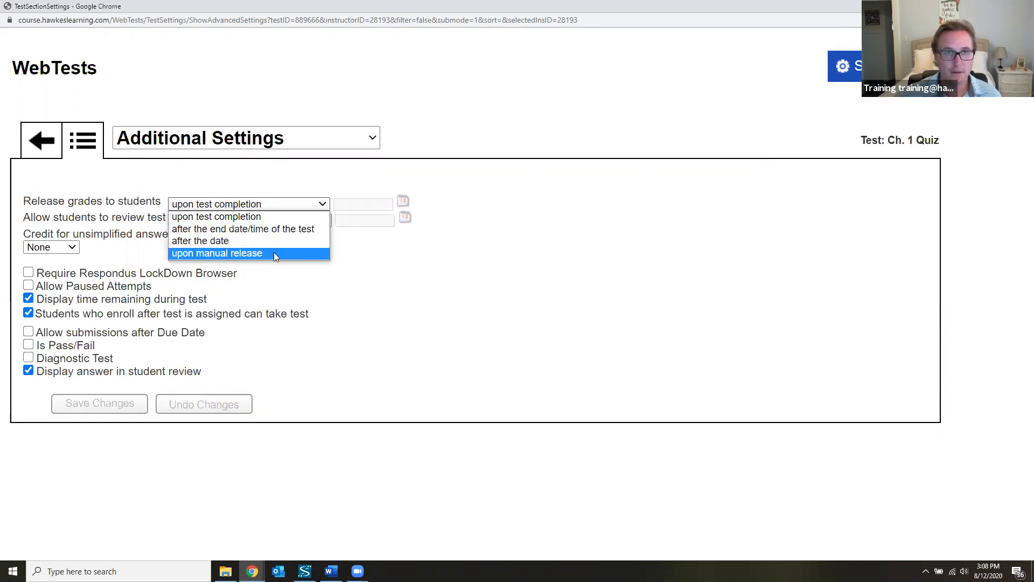
pyautogui.click(332, 275)
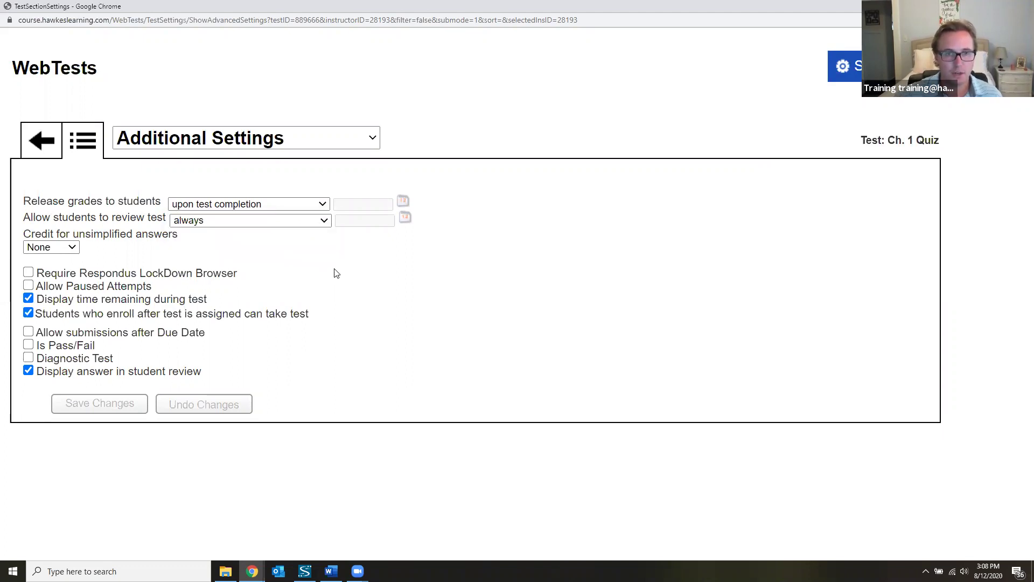
# Check the choices for letting students review the test, and set the credit for unsimplified answers to Partial at 50%.
pyautogui.click(199, 225)
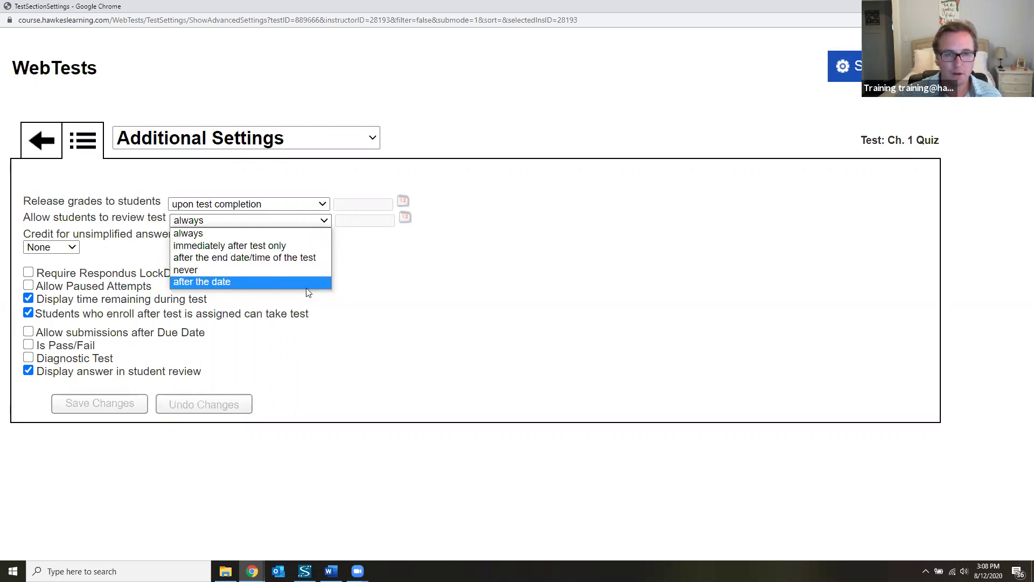
pyautogui.click(415, 351)
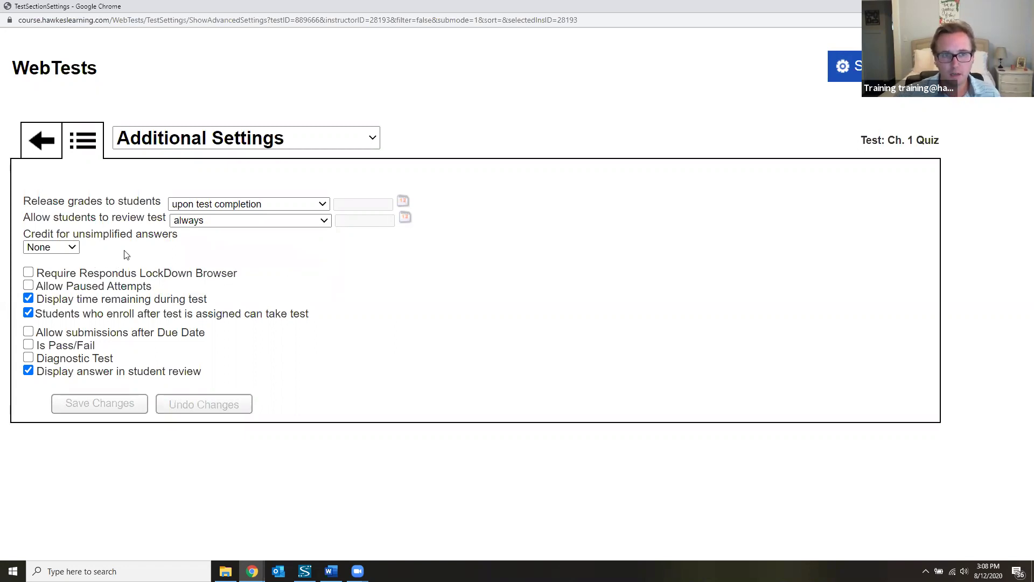
pyautogui.click(70, 249)
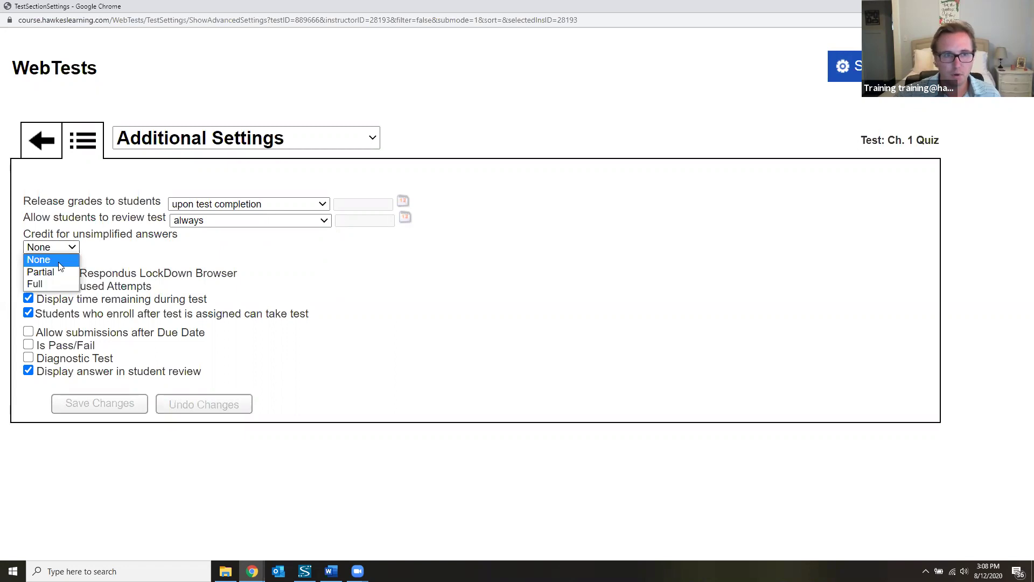
pyautogui.click(47, 273)
pyautogui.doubleClick(137, 247)
pyautogui.write('50')
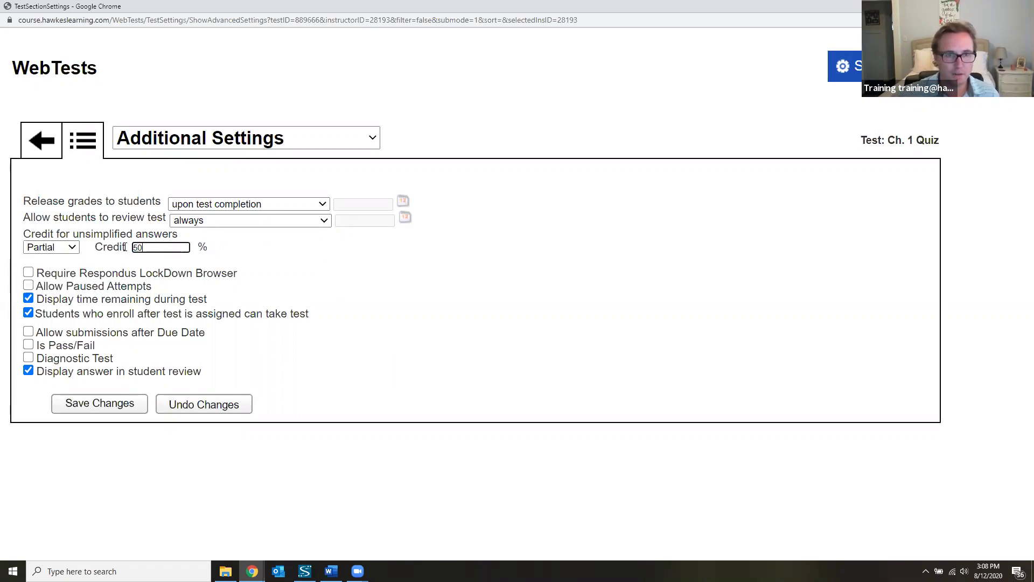
pyautogui.click(376, 293)
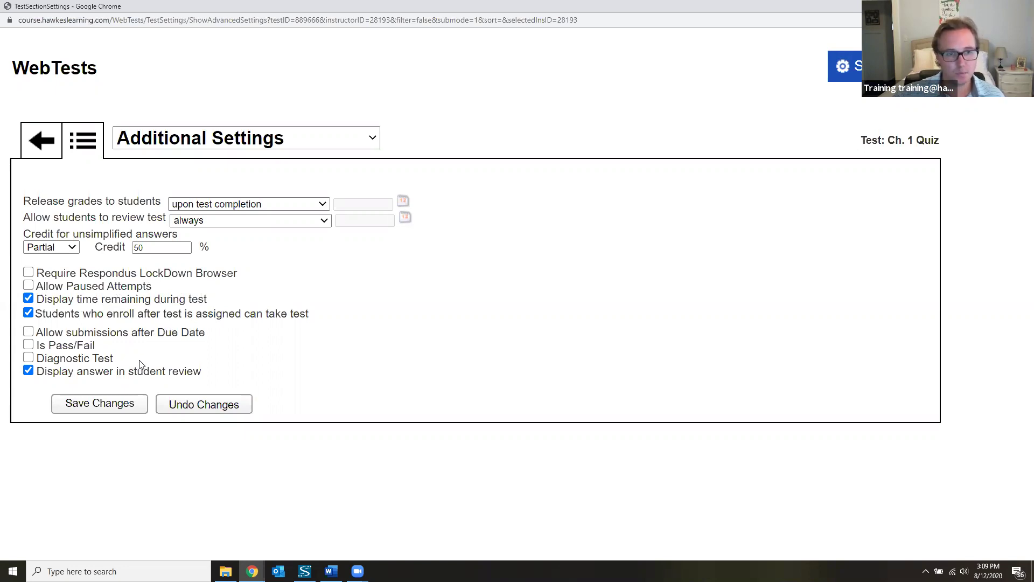
# Turn on the Diagnostic Test option, cancel its requirement, and save the additional settings.
pyautogui.click(36, 357)
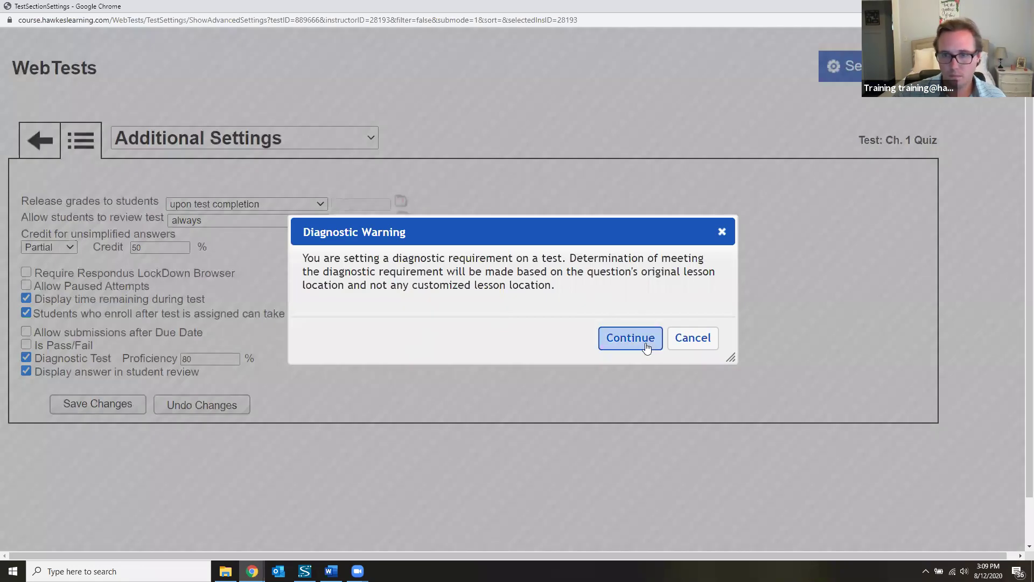
pyautogui.click(692, 338)
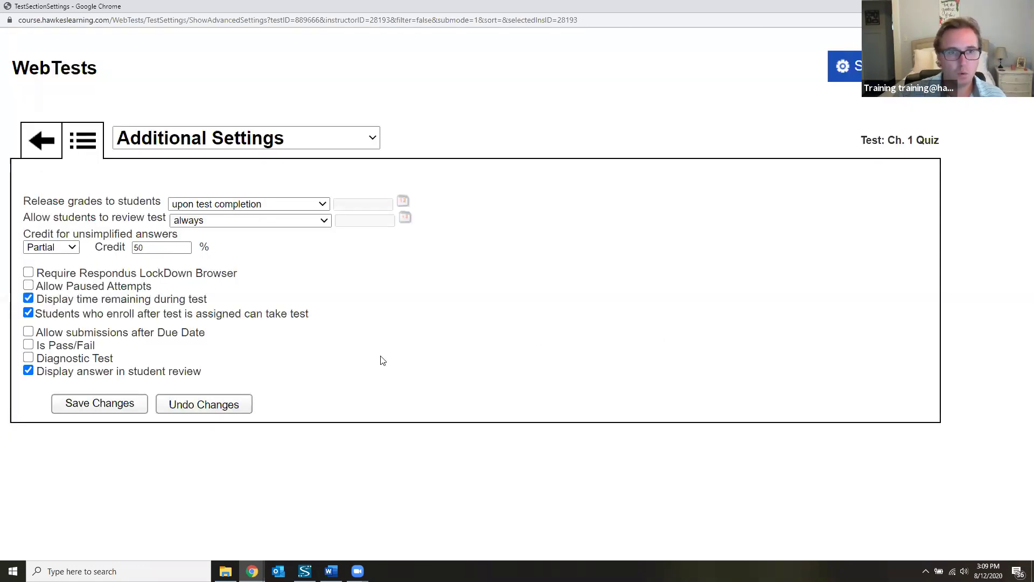
pyautogui.click(118, 404)
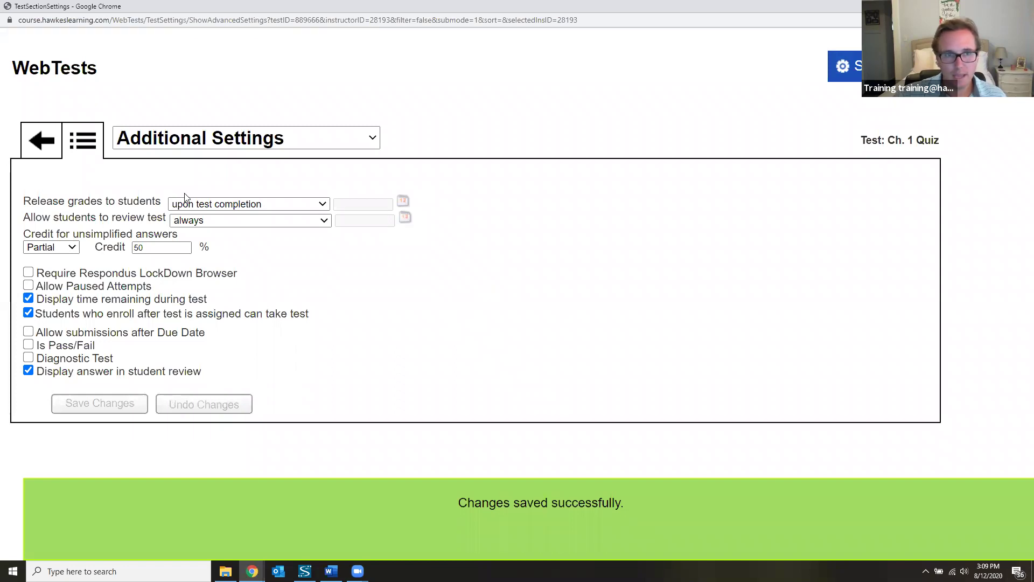
# Leave the additional settings, assign Ch. 1 Quiz to the Algebra 1 section, and close the WebTests window.
pyautogui.click(49, 142)
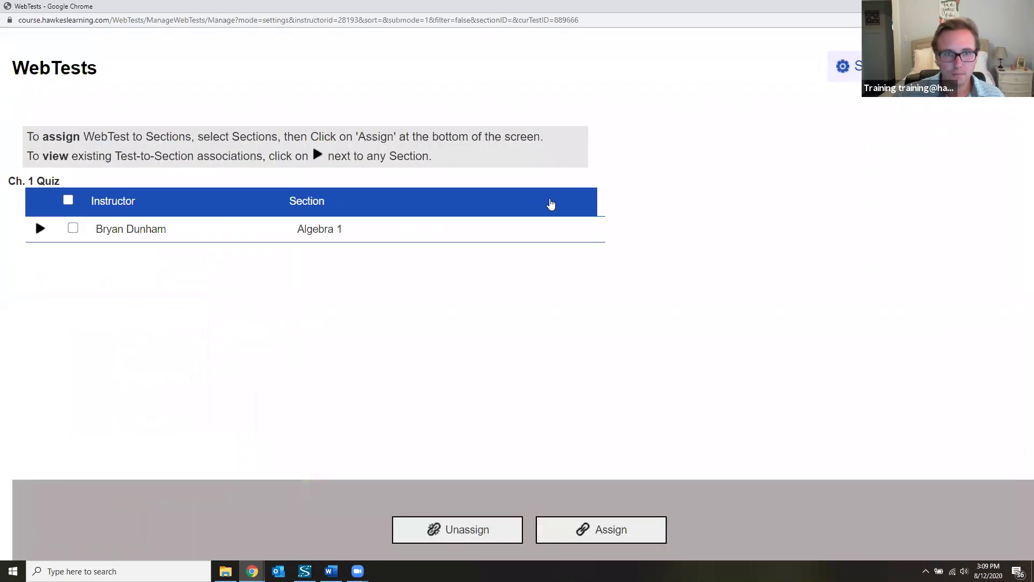
pyautogui.click(276, 235)
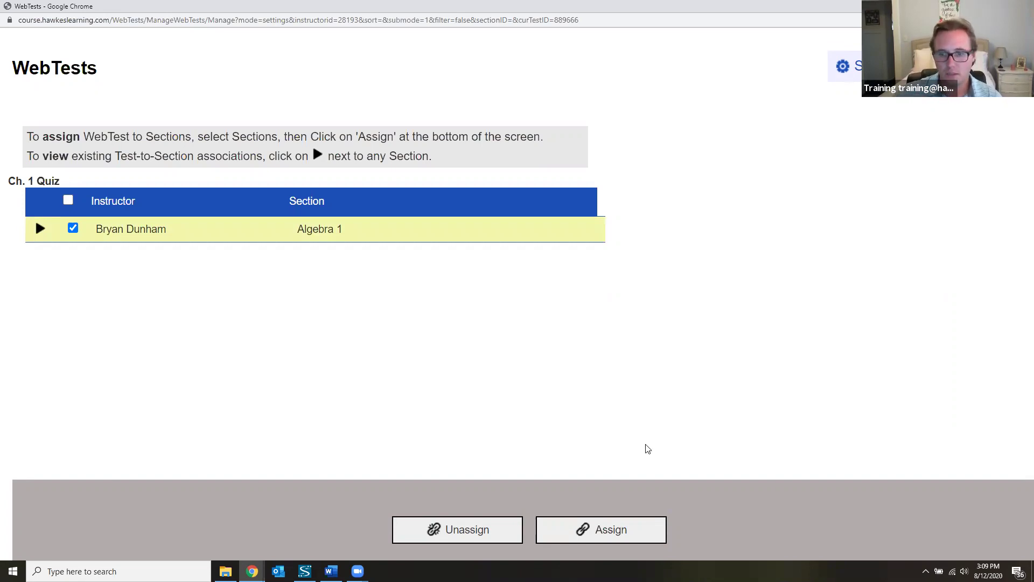
pyautogui.click(615, 531)
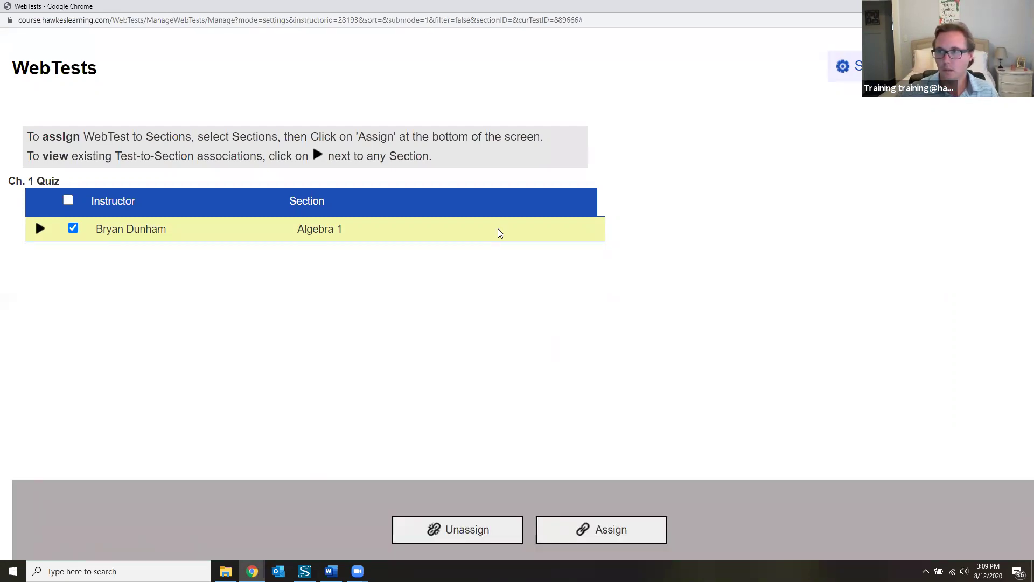
pyautogui.hotkey('ctrl', 'w')
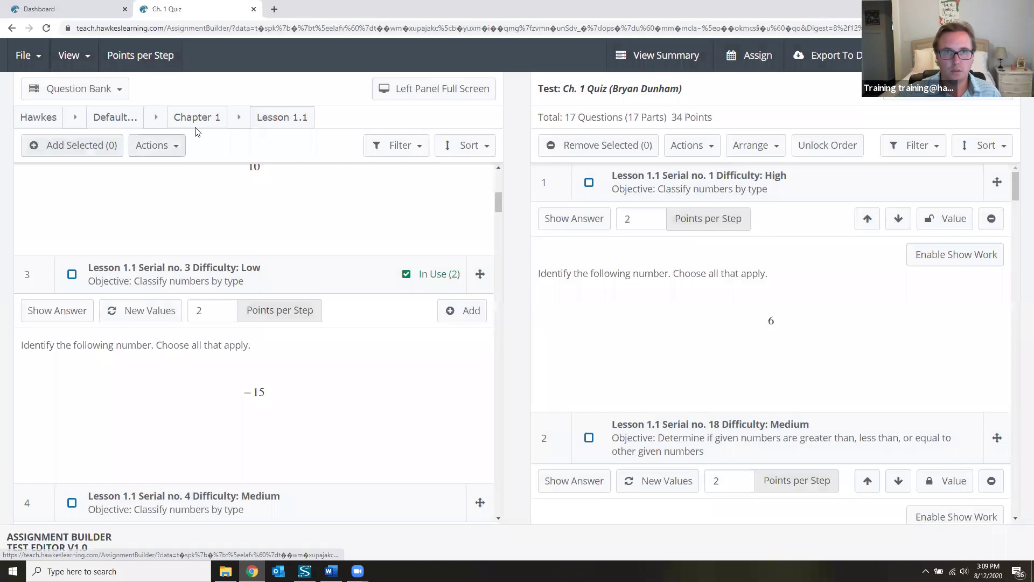
# Return to the instructor Dashboard and reload the WebTests list from the course's assignments.
pyautogui.click(65, 10)
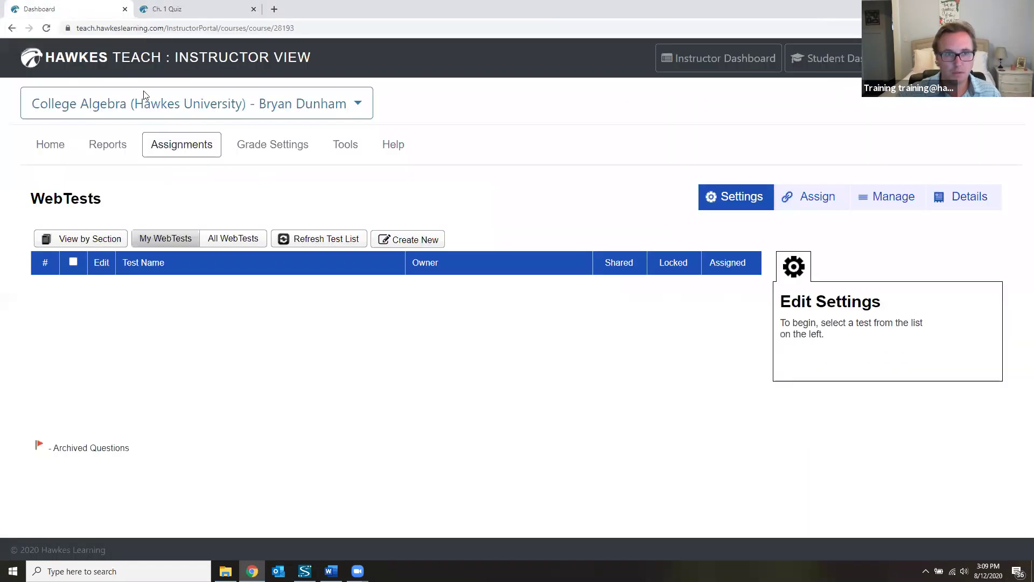
pyautogui.click(172, 156)
pyautogui.click(148, 367)
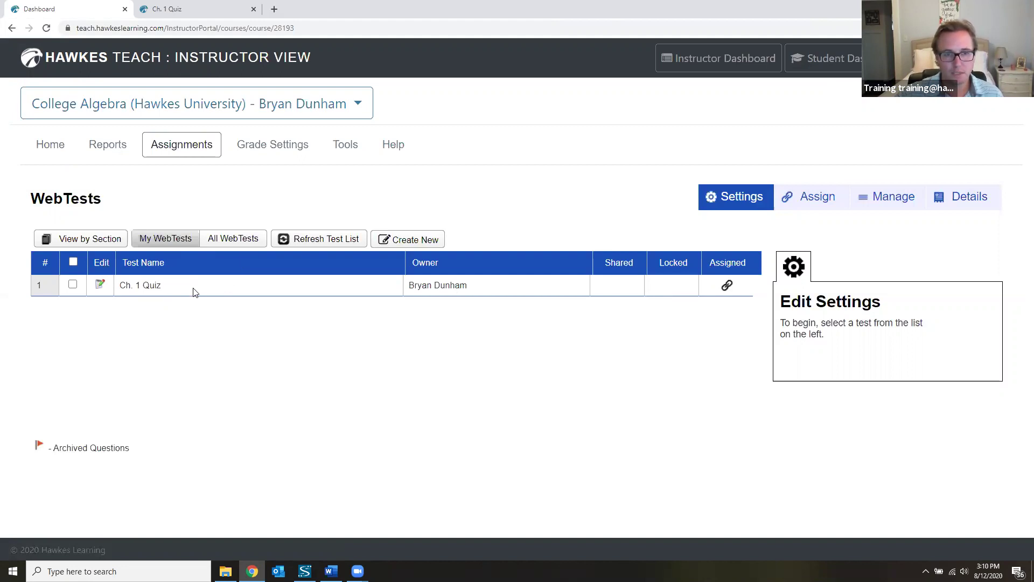
# Select Ch. 1 Quiz in the WebTests list and look over the settings offered for it.
pyautogui.click(73, 285)
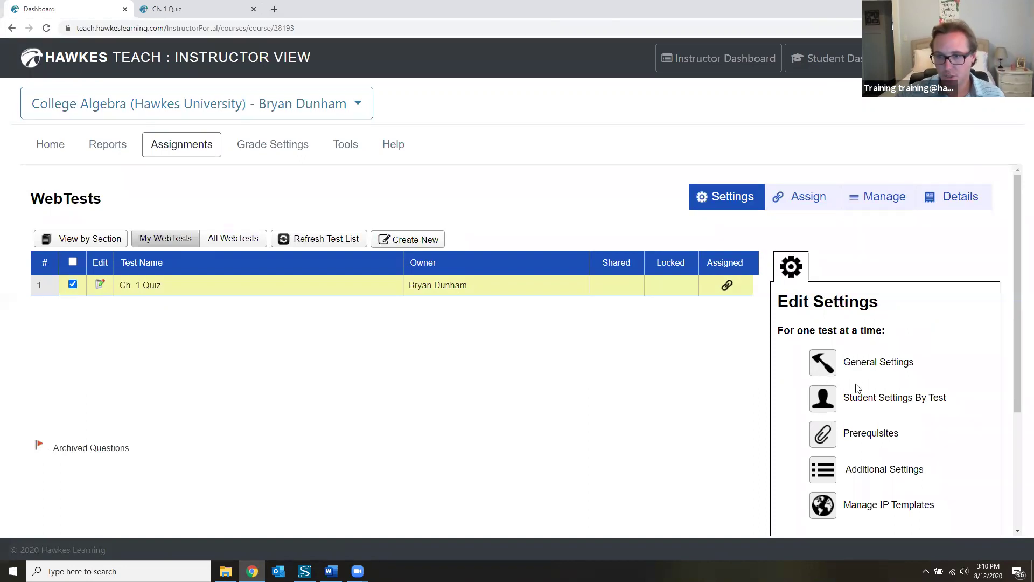
pyautogui.scroll(-1, 858, 388)
pyautogui.scroll(1, 771, 400)
pyautogui.scroll(-1, 770, 401)
pyautogui.scroll(1, 787, 386)
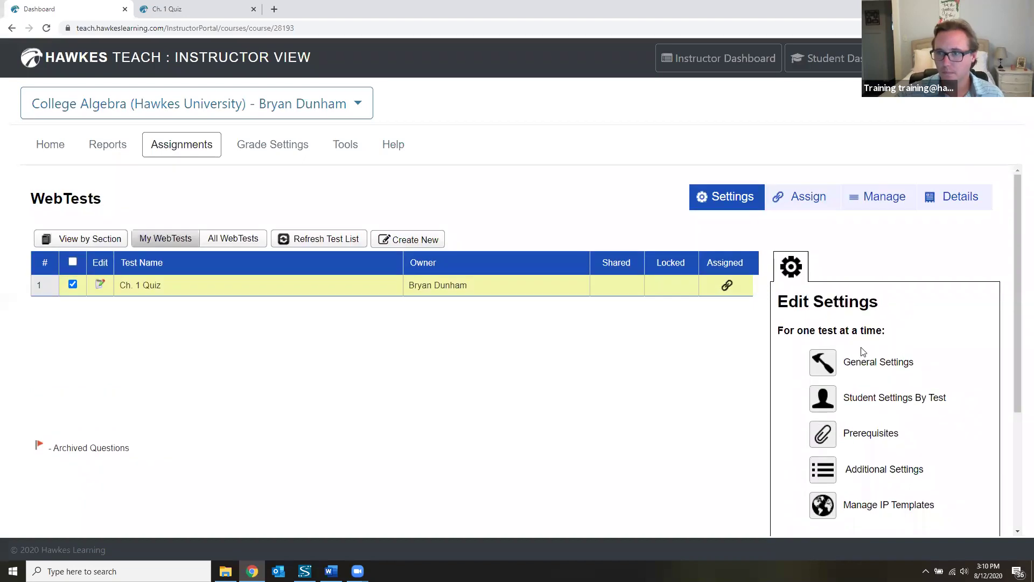
# Assign the selected quiz to the Algebra 1 section from the WebTests list and return to the settings view.
pyautogui.click(806, 208)
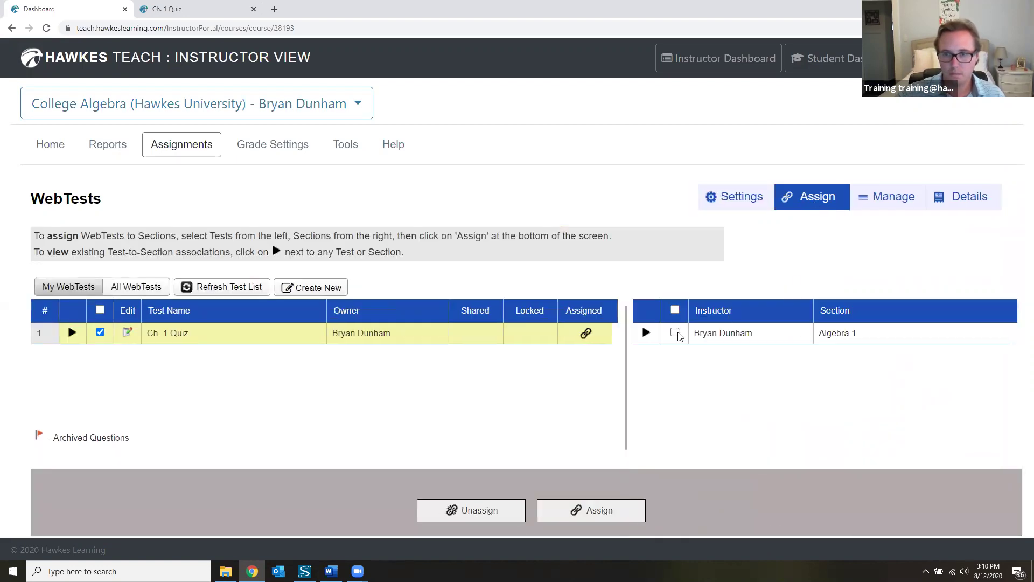
pyautogui.click(676, 333)
pyautogui.click(613, 508)
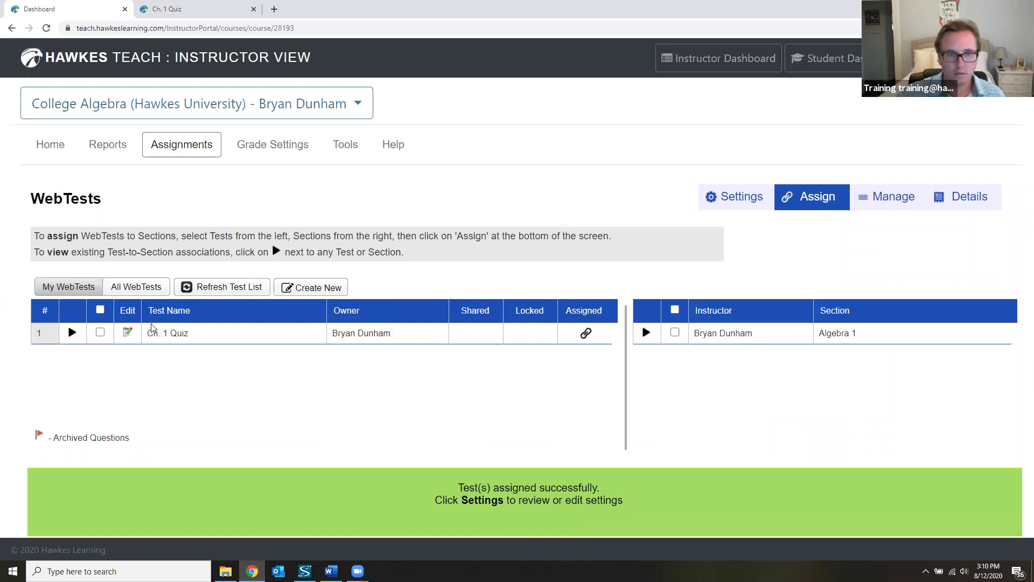
pyautogui.click(744, 210)
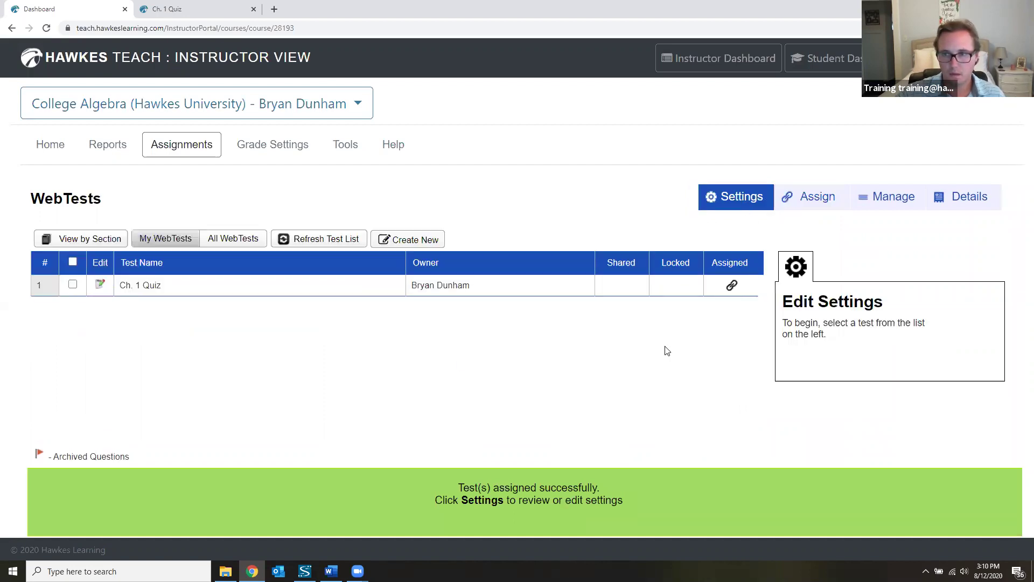